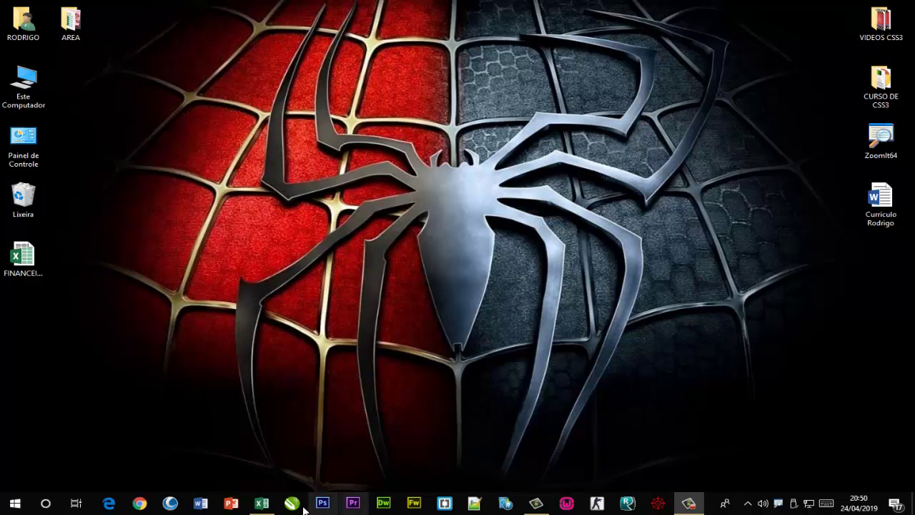
Step: Restore the FINANCEIRAS workbook window from the Excel button on the taskbar
left_click(261, 503)
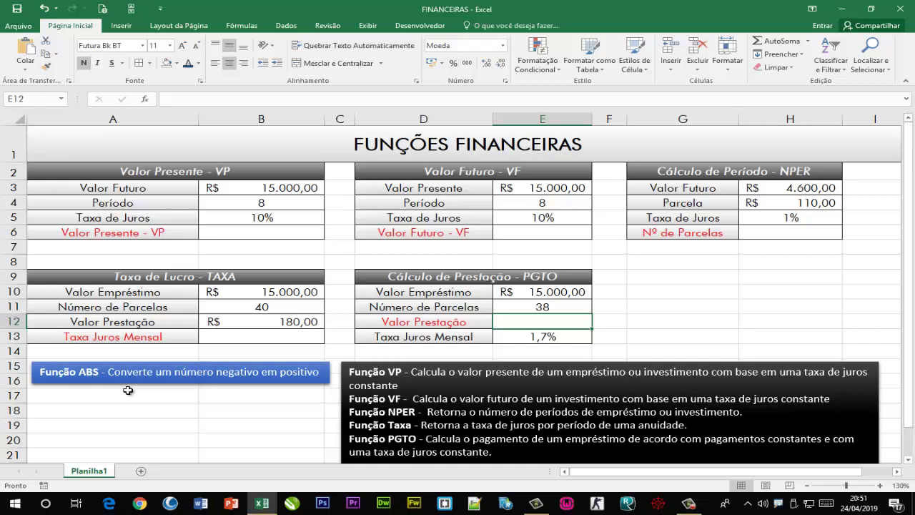
left_click(221, 170)
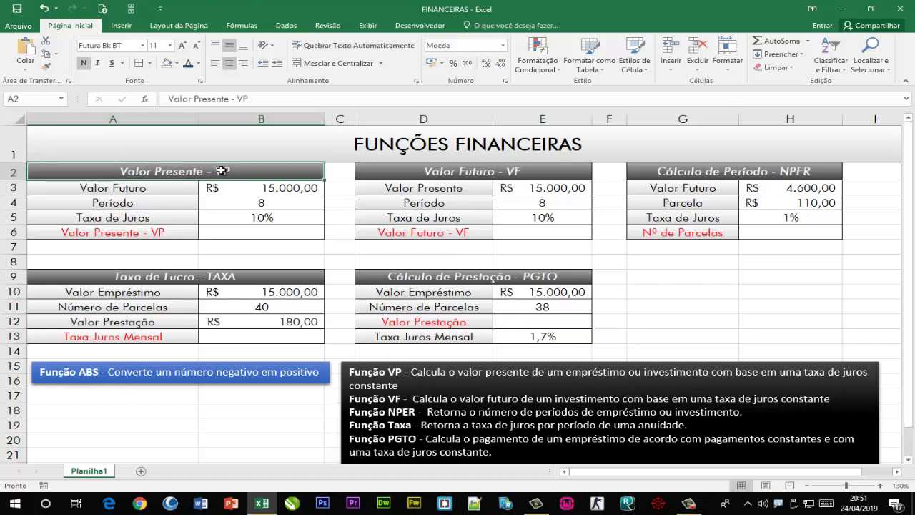
left_click_drag(221, 170, 236, 232)
left_click_drag(400, 171, 531, 208)
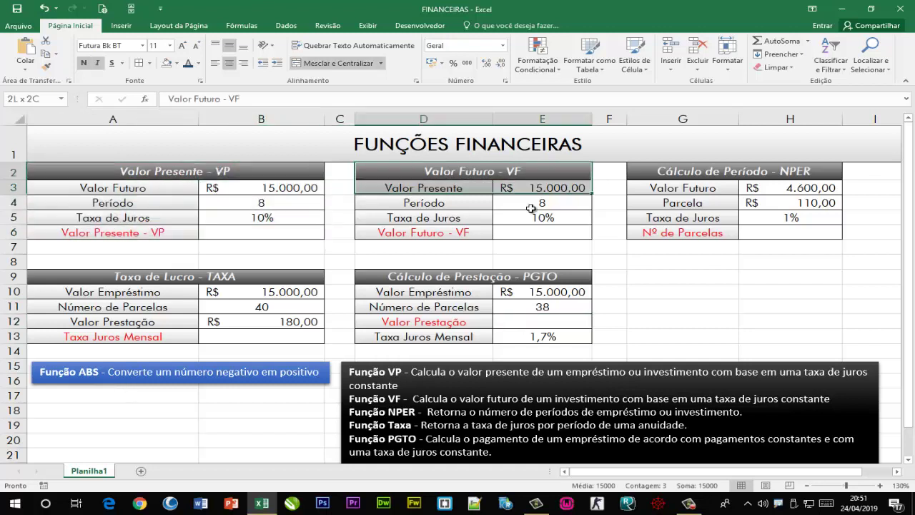
mouse_move(650, 172)
left_mouse_down()
mouse_move(781, 206)
mouse_move(776, 176)
left_mouse_up()
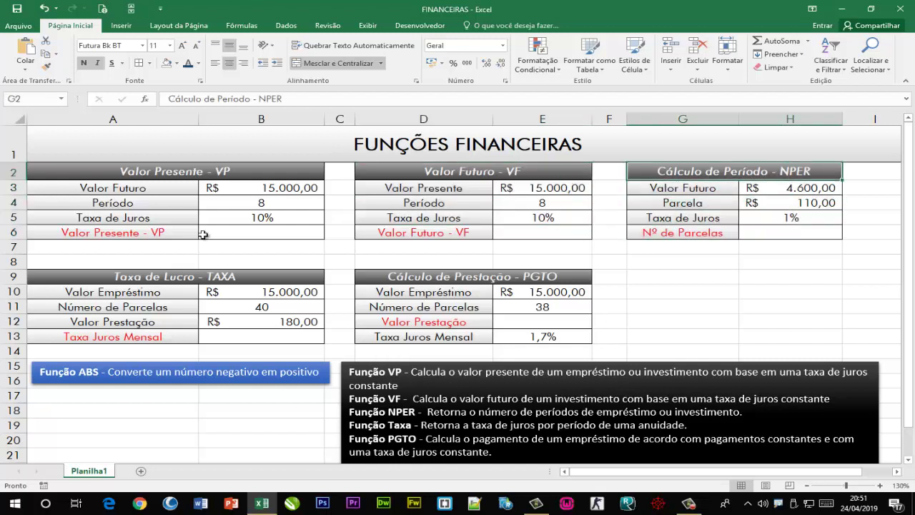
left_click_drag(118, 275, 256, 323)
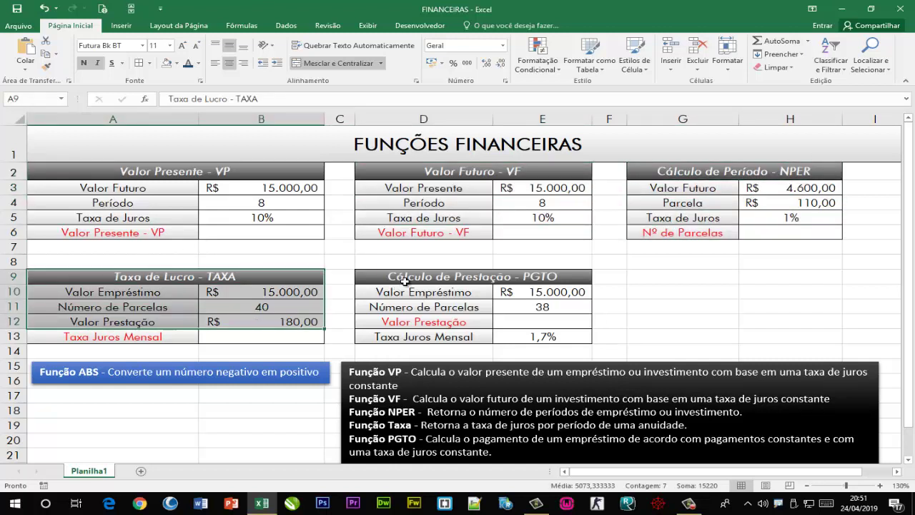
left_click_drag(405, 281, 507, 333)
left_click(679, 311)
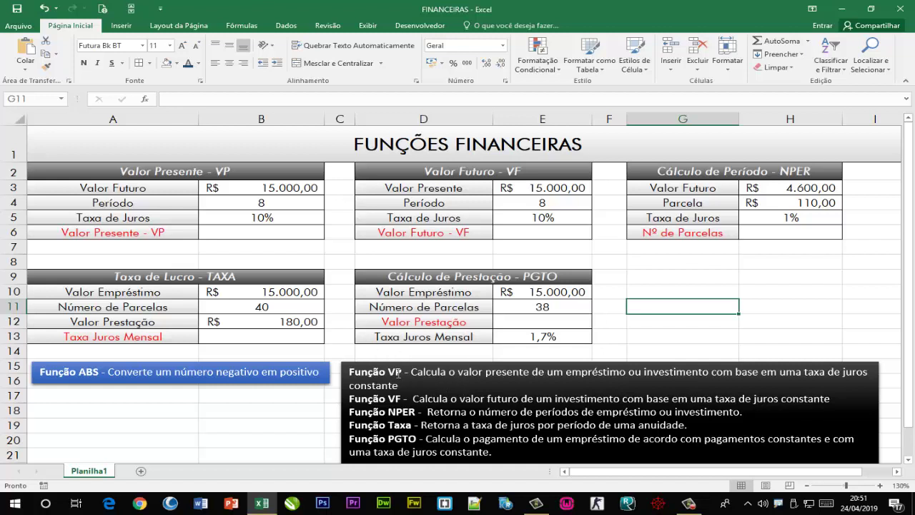
double_click(395, 372)
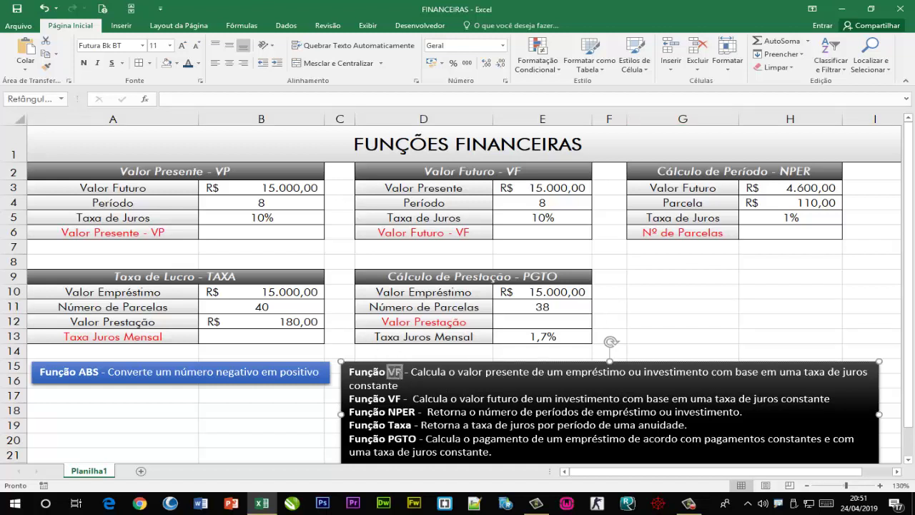
left_click(398, 375)
type("P")
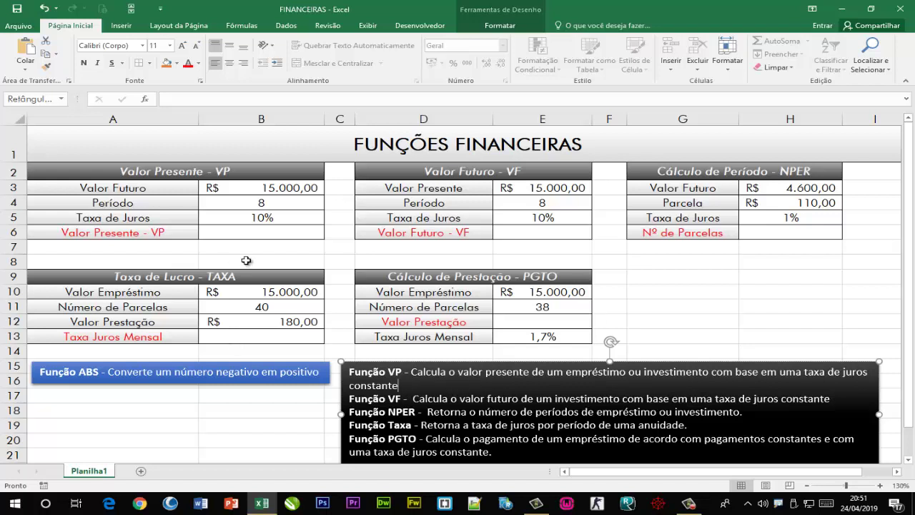
left_click(252, 230)
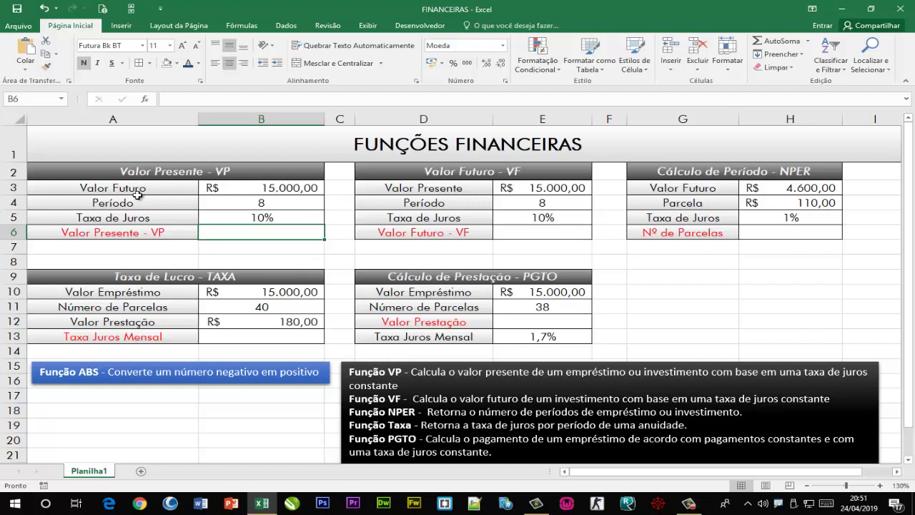
left_click(283, 190)
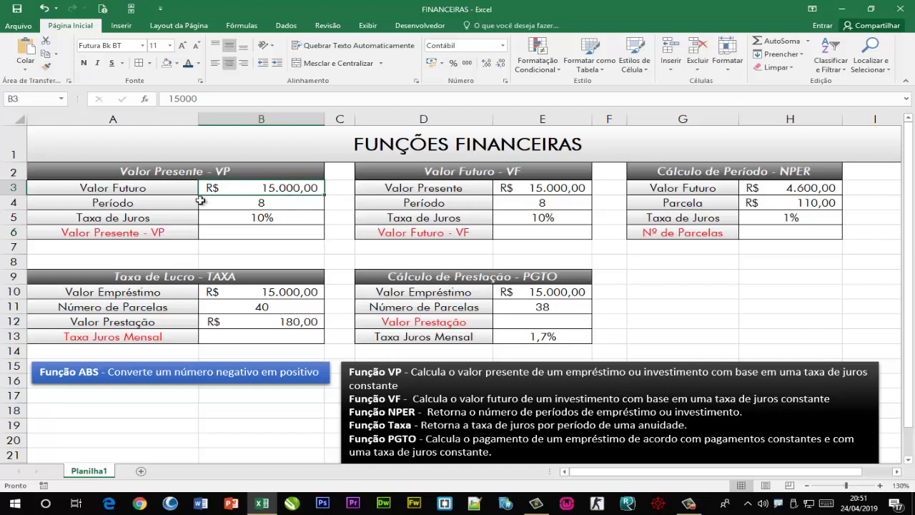
left_click(276, 202)
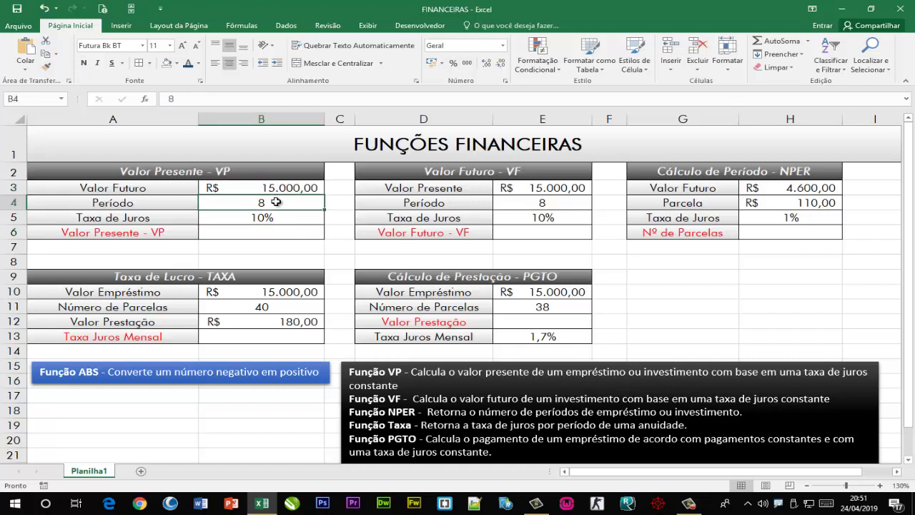
left_click(303, 218)
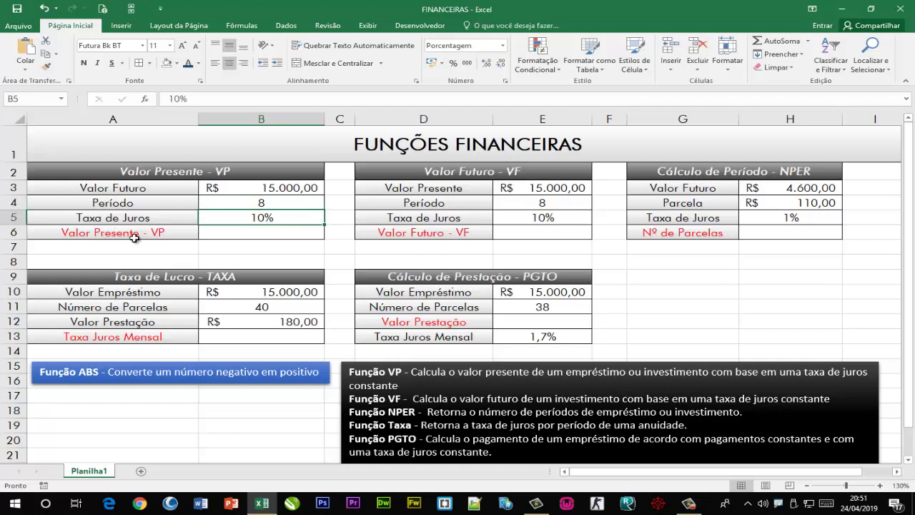
left_click(222, 236)
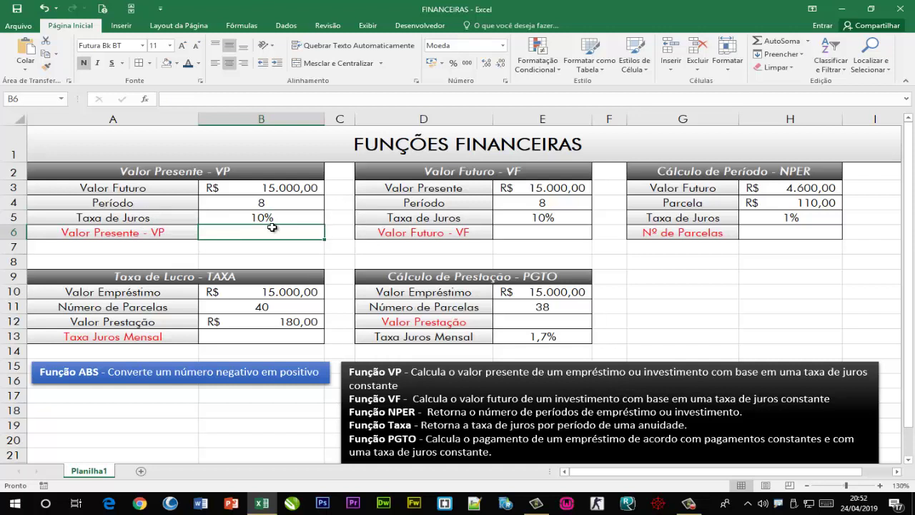
Step: Type =VP( in B6 and bring up its Function Arguments dialog, moved clear of the table
type("=")
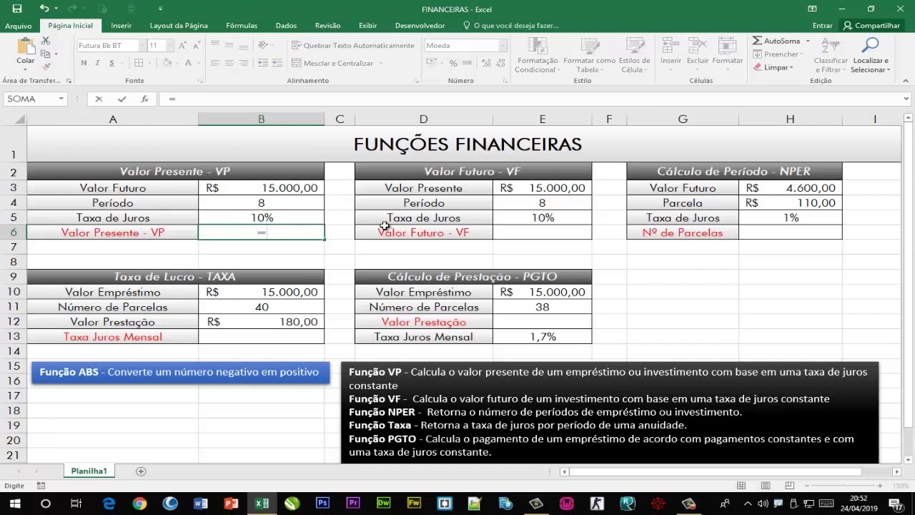
type("VP")
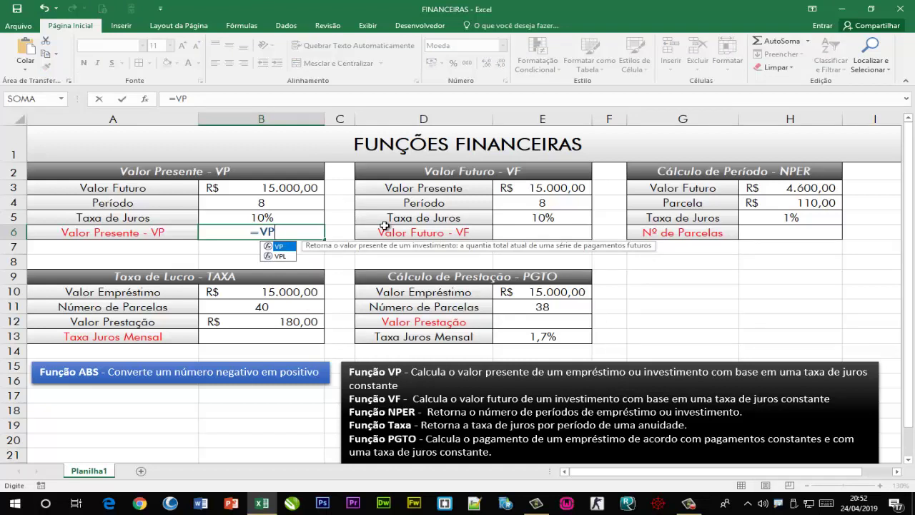
type("(")
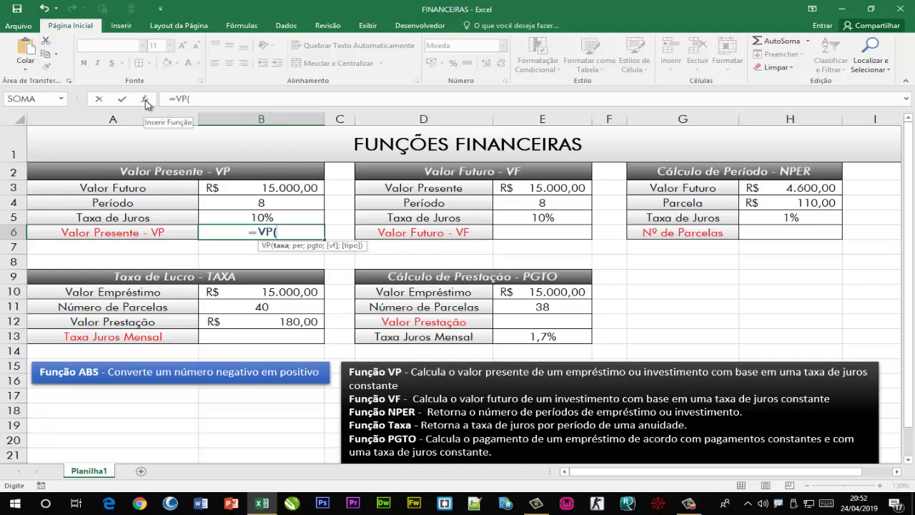
left_click(145, 100)
mouse_move(479, 75)
left_mouse_down()
mouse_move(443, 168)
mouse_move(408, 184)
left_mouse_up()
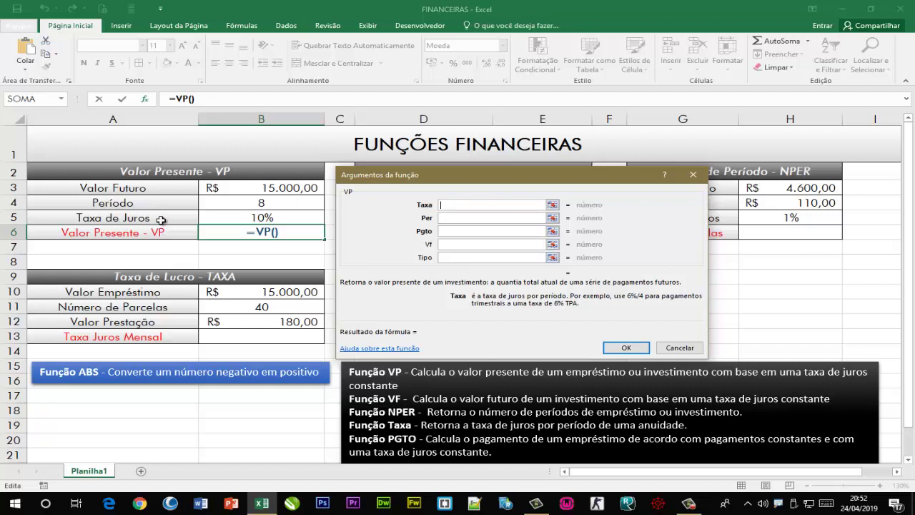
Step: Fill VP with Taxa B5, Nper B4 and Vf B3, giving -R$ 6.997,61 in B6
left_click(306, 218)
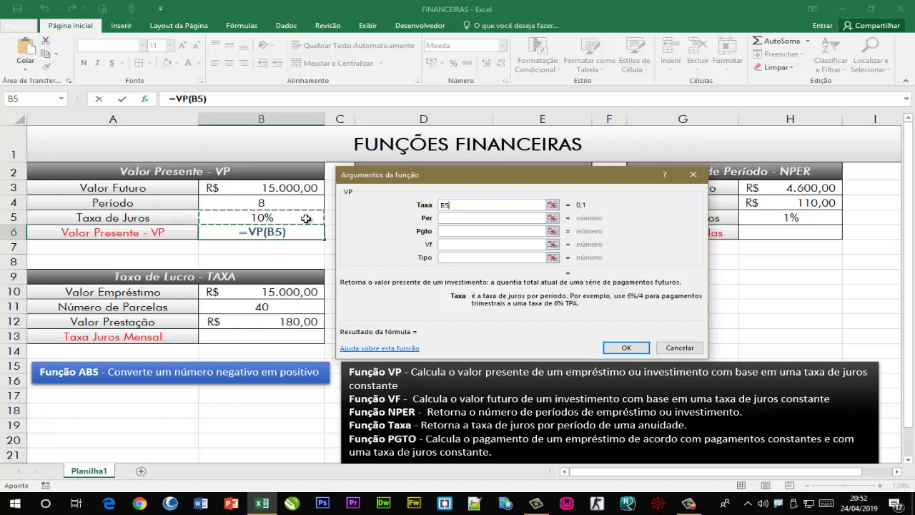
left_click(459, 217)
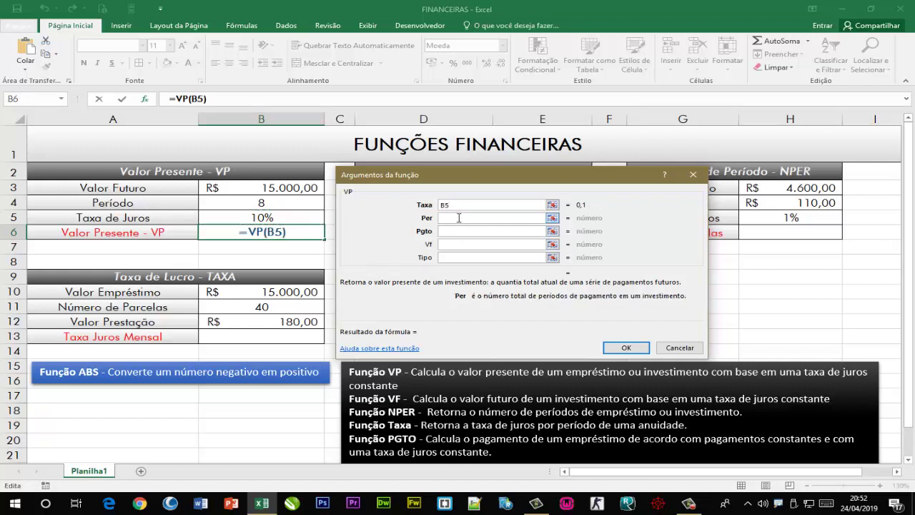
left_click(281, 203)
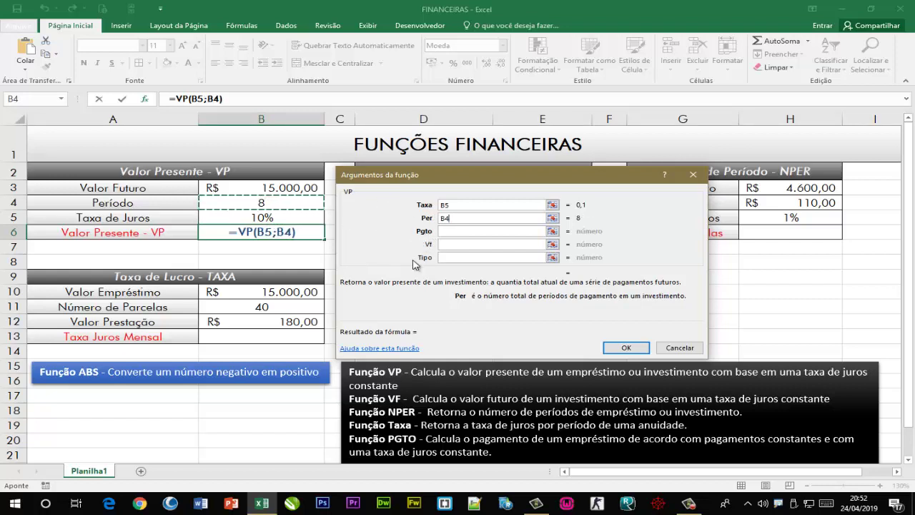
left_click(457, 244)
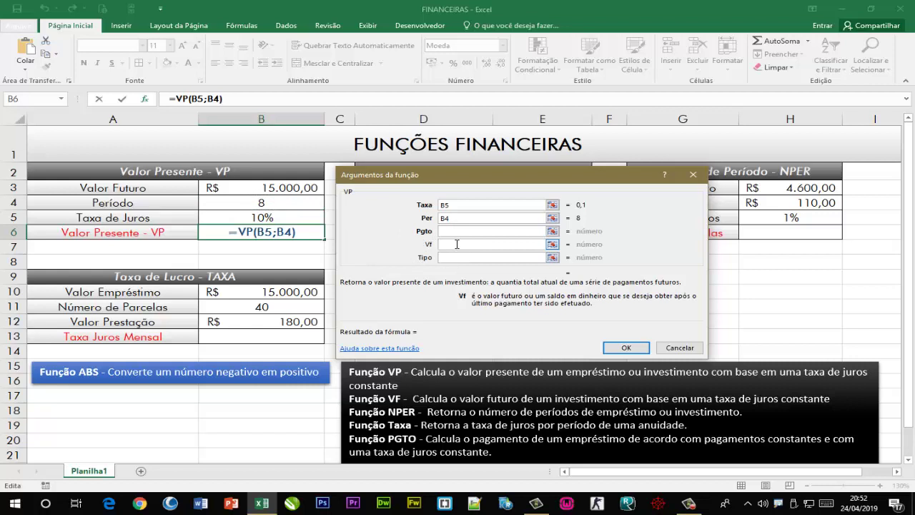
left_click(272, 186)
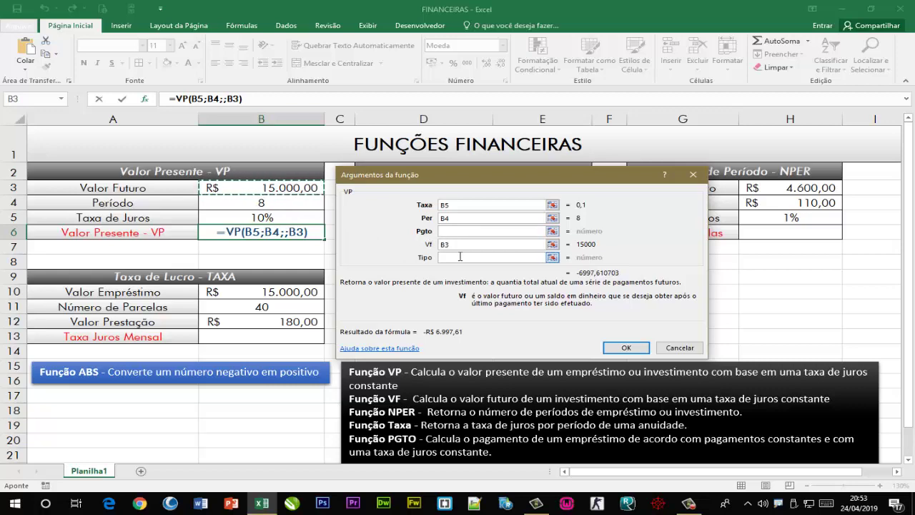
left_click(629, 349)
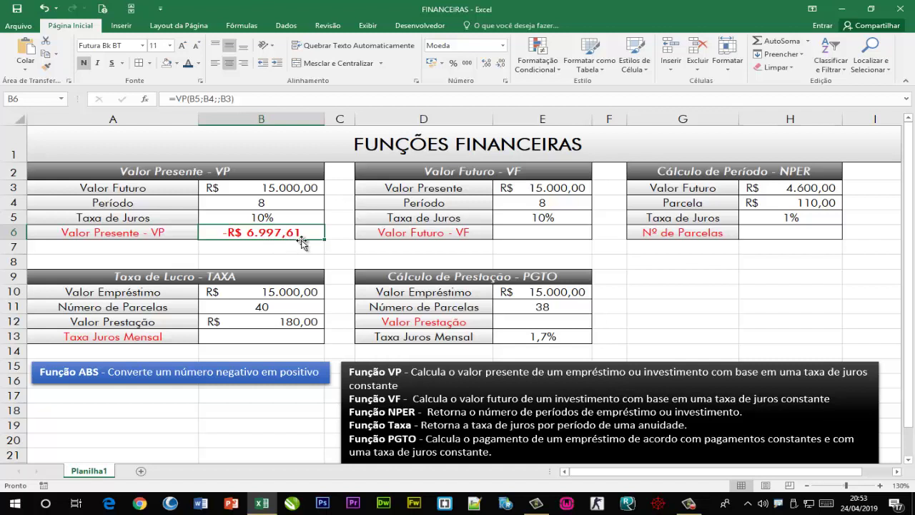
double_click(290, 232)
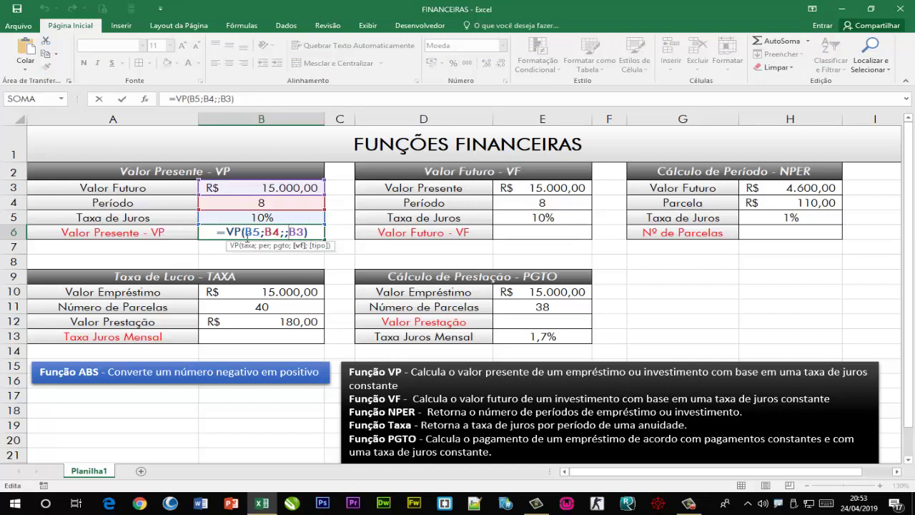
type("-")
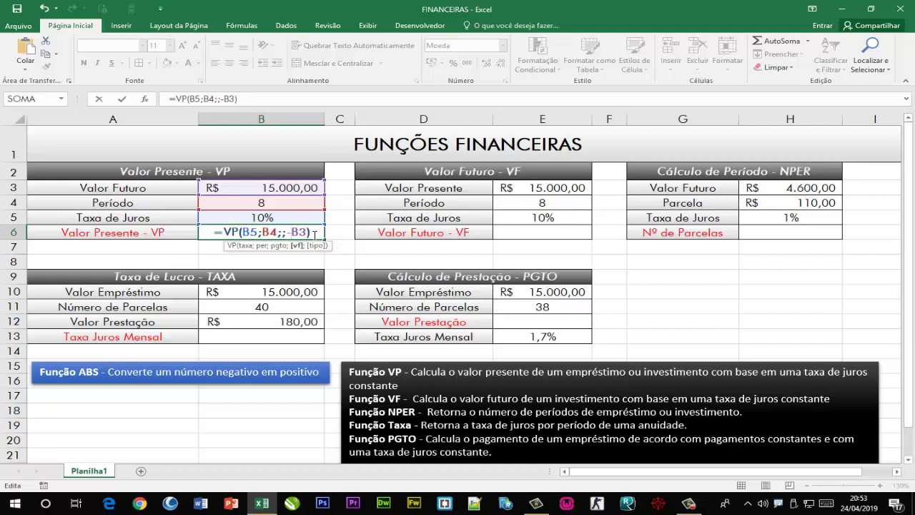
key("Return")
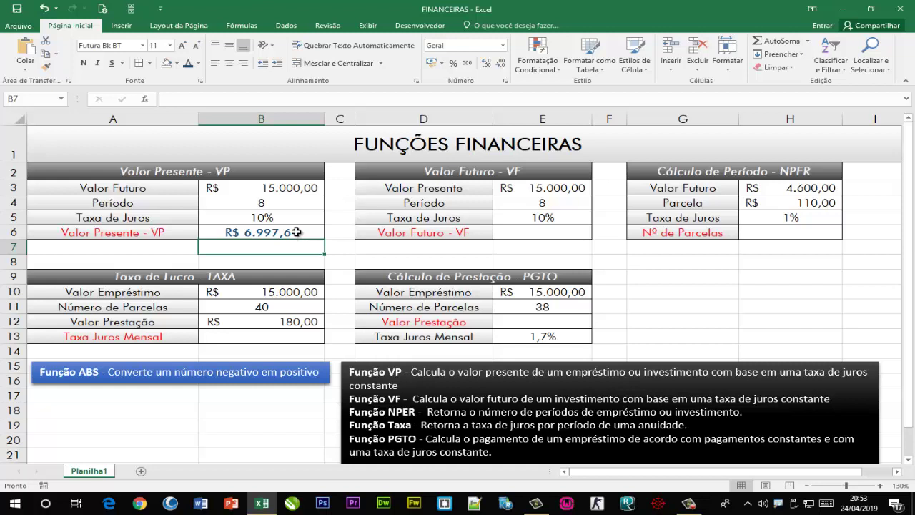
left_click(296, 232)
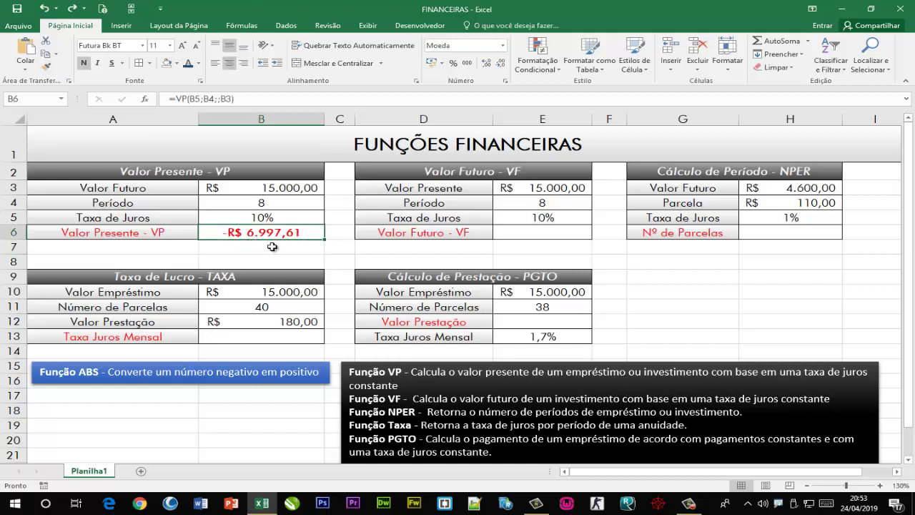
Step: Change B6 to =ABS(VP(B5;B4;;B3)) so it shows R$ 6.997,61
left_click(178, 100)
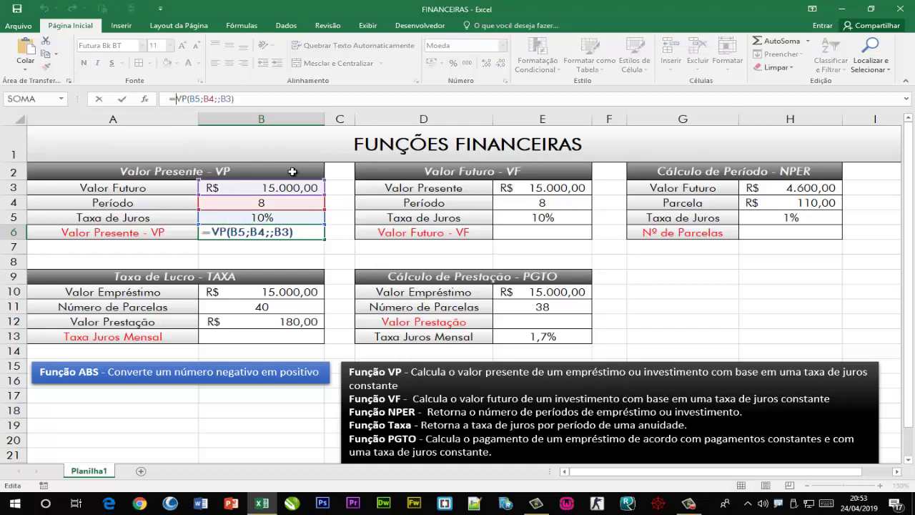
type("A")
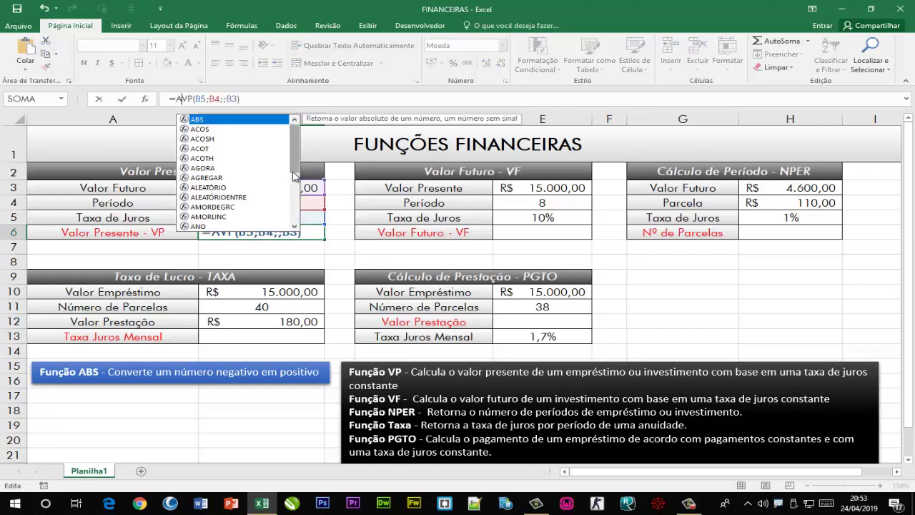
type("BS(")
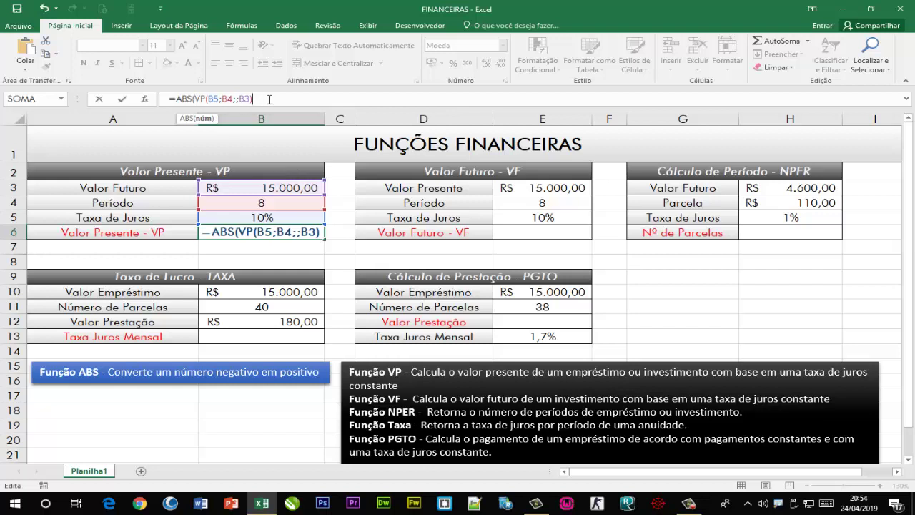
key("End")
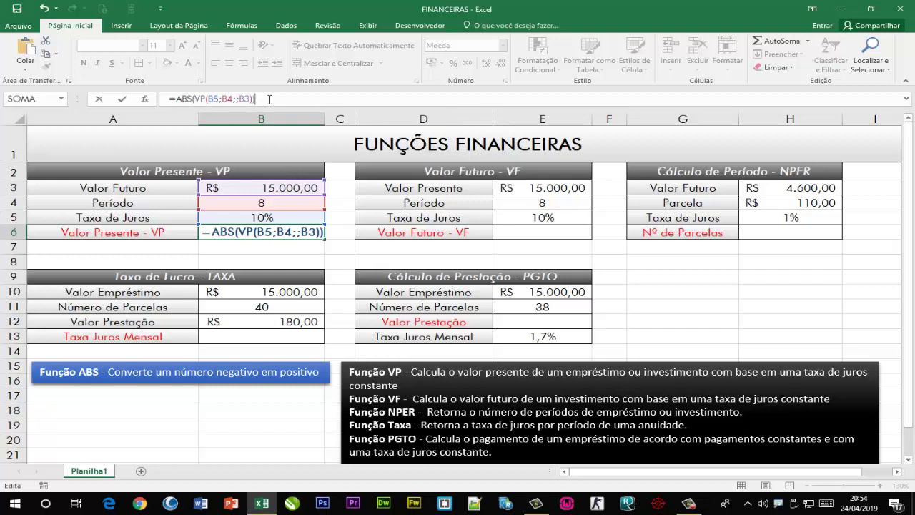
key("Return")
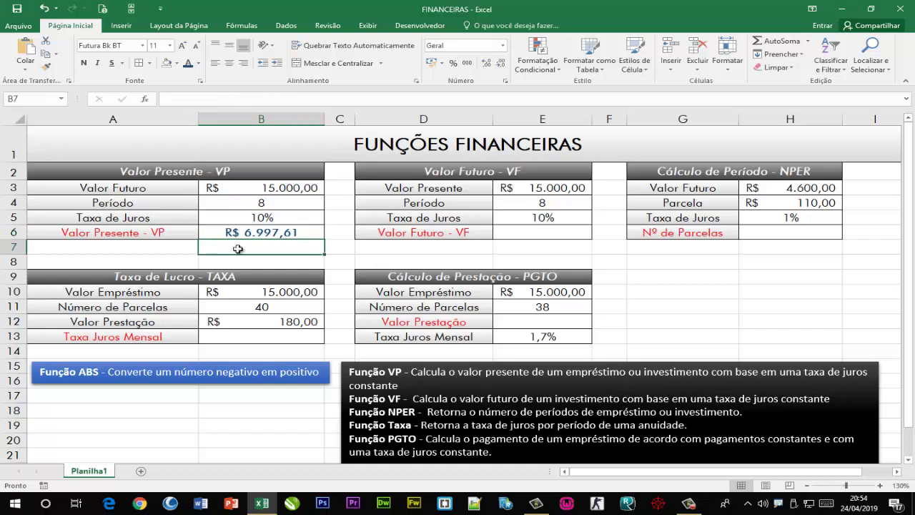
left_click(278, 233)
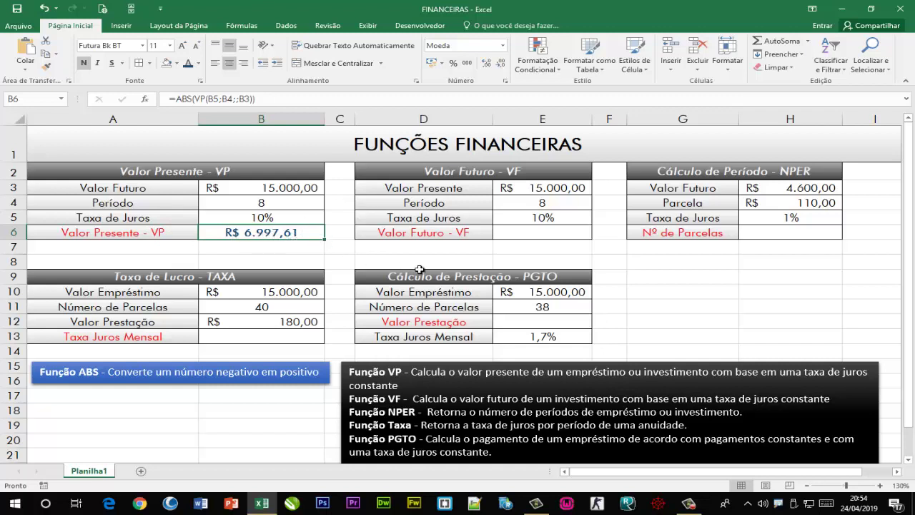
left_click(561, 230)
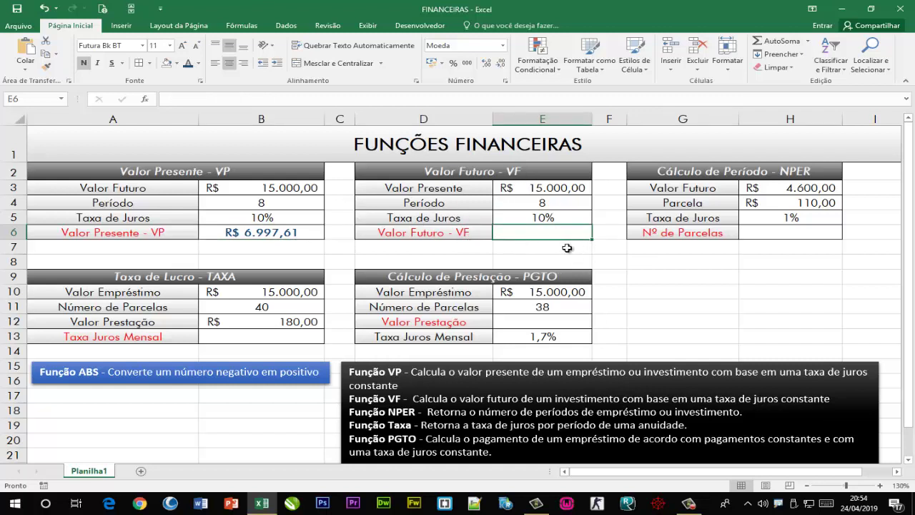
Step: Enter =VF(E5;E4;;E3) in E6 through the arguments dialog, giving -R$ 32.153,83
type("=")
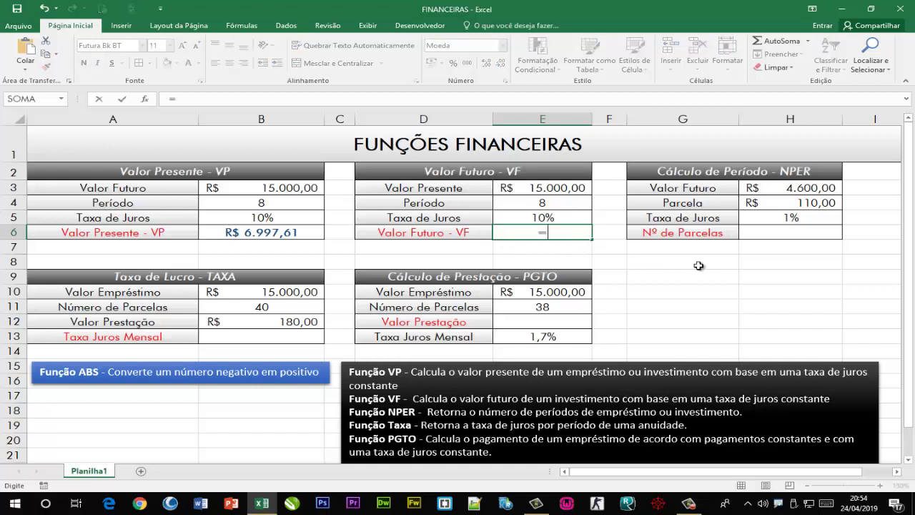
type("VF")
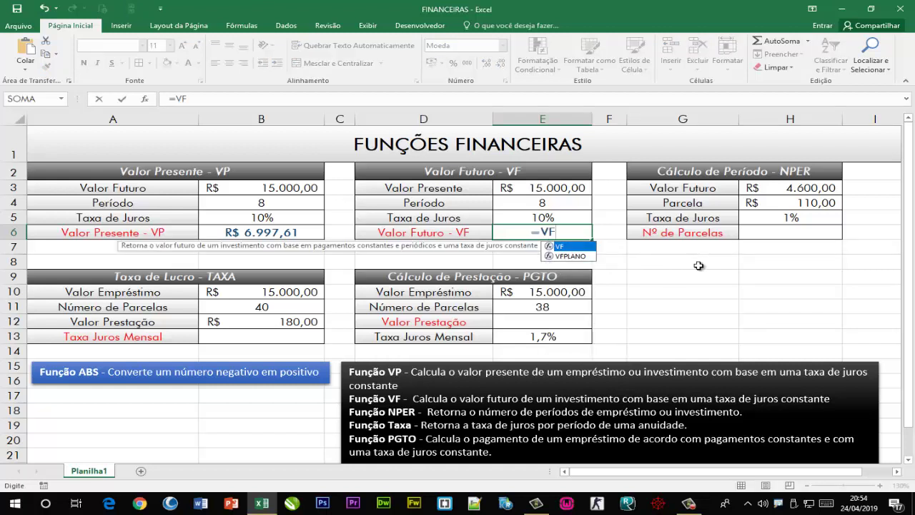
type("(")
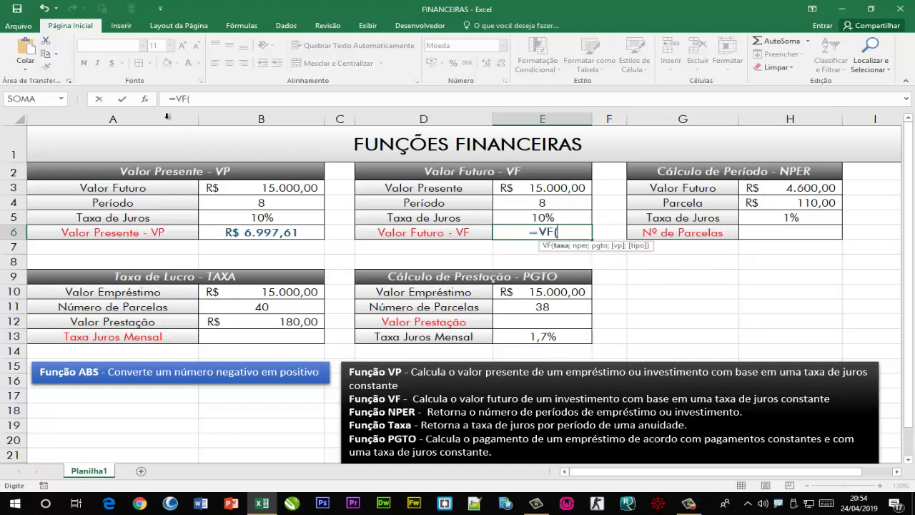
left_click(144, 100)
mouse_move(593, 175)
left_mouse_down()
mouse_move(224, 113)
mouse_move(291, 215)
mouse_move(299, 212)
mouse_move(240, 175)
left_mouse_up()
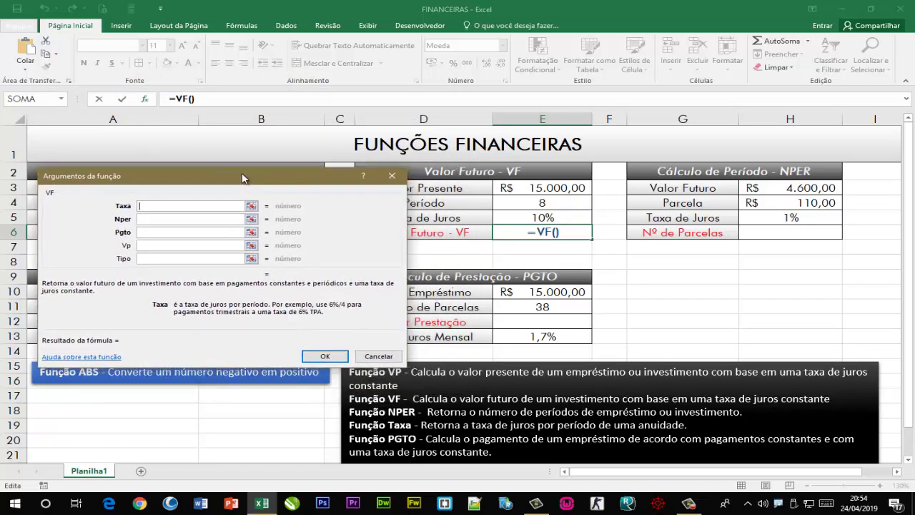
left_click(529, 217)
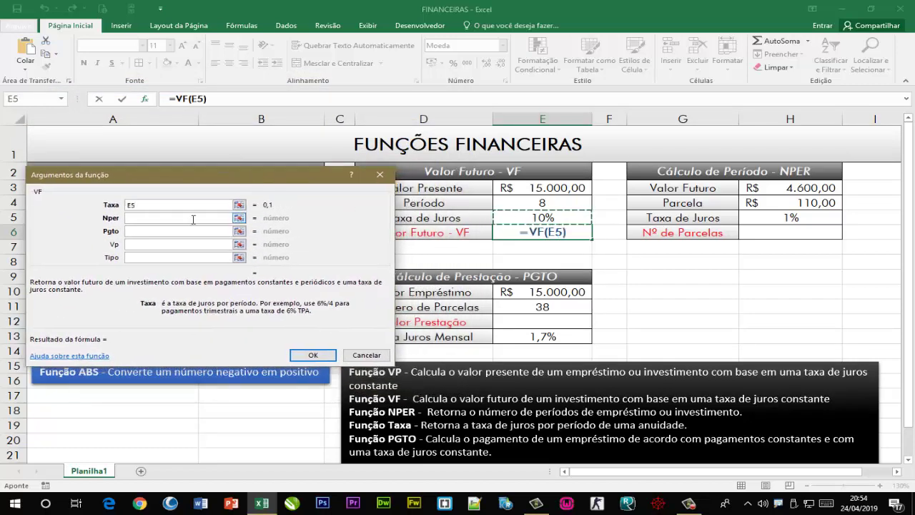
left_click(155, 218)
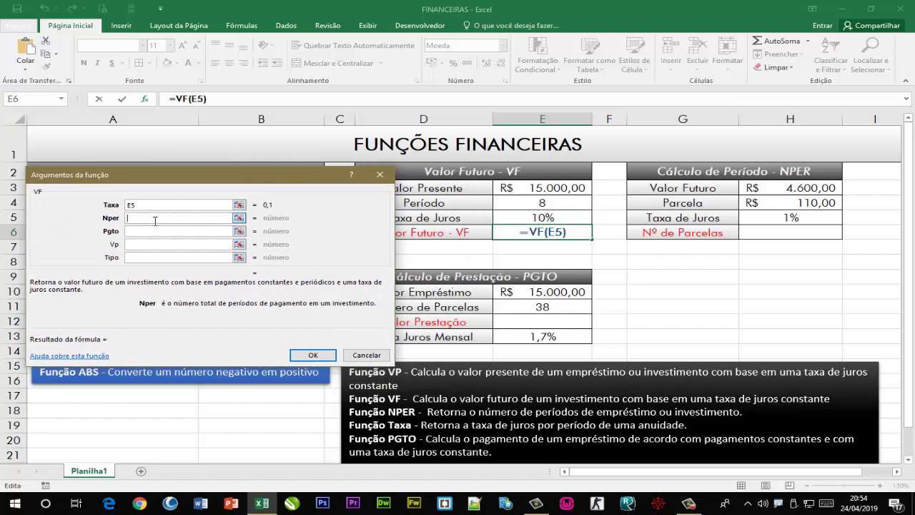
left_click(540, 203)
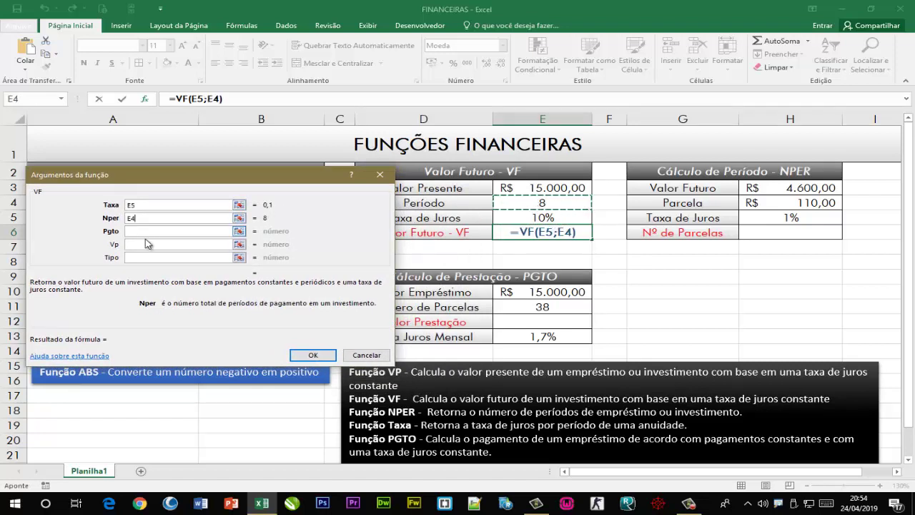
left_click(146, 245)
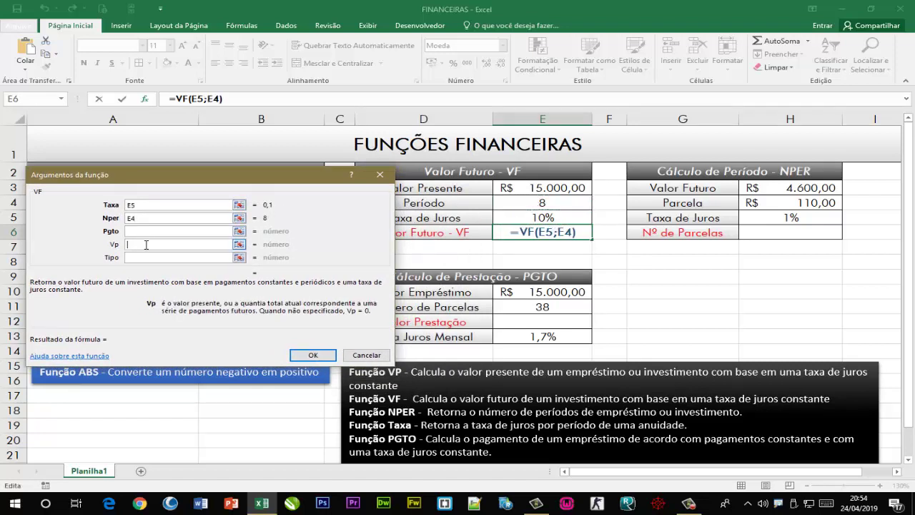
left_click(530, 188)
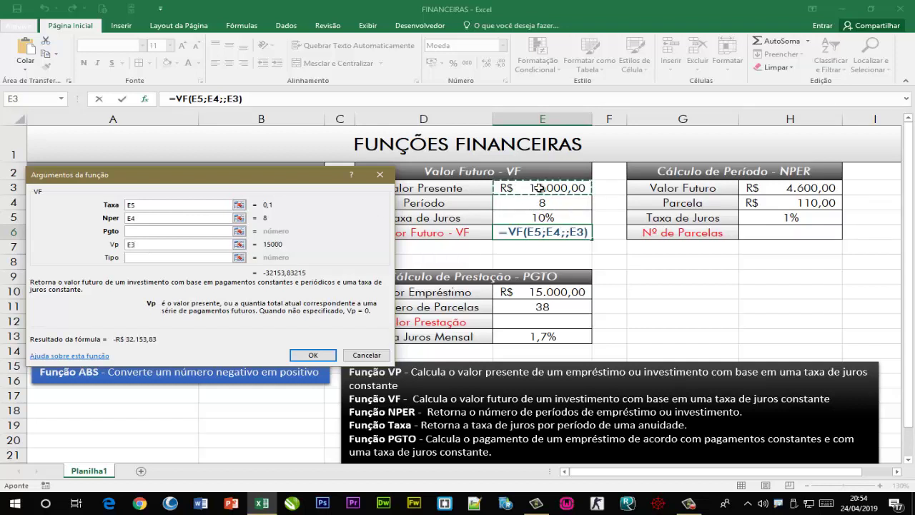
left_click(312, 355)
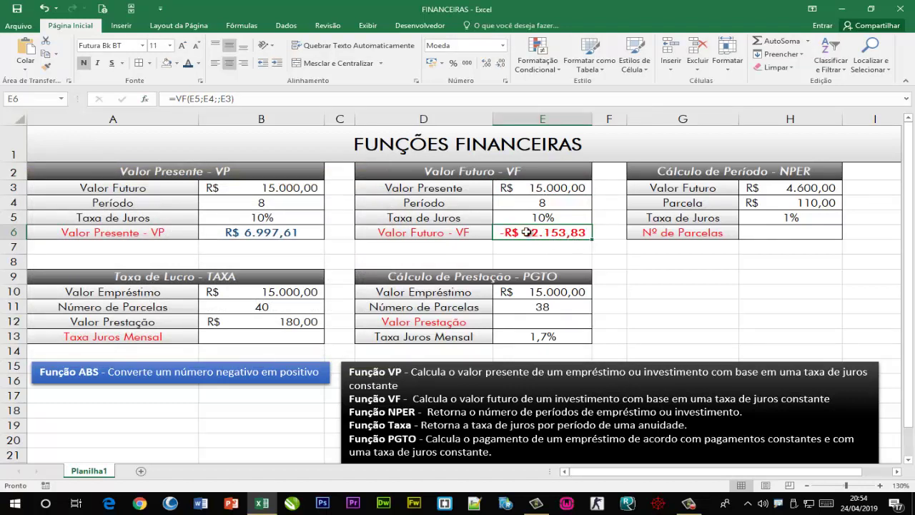
Step: Wrap E6's VF formula in ABS so it shows R$ 32.153,83
double_click(543, 233)
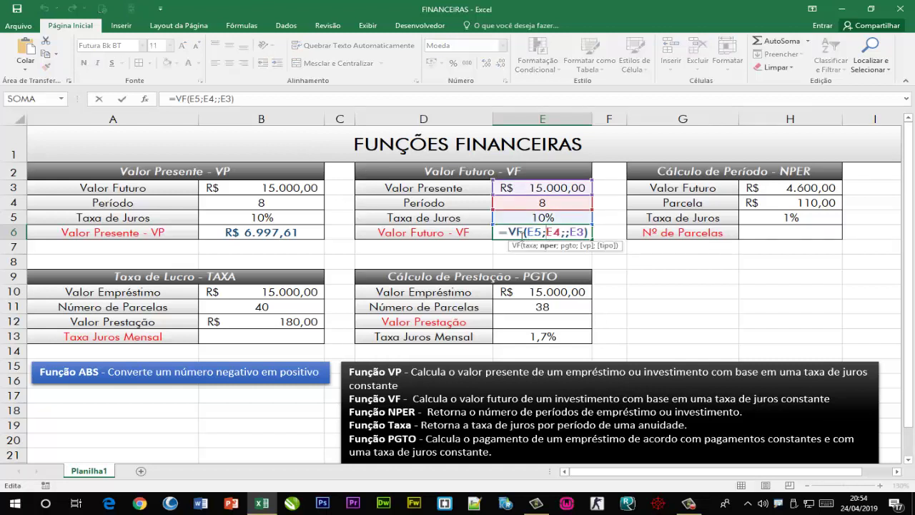
left_click(508, 232)
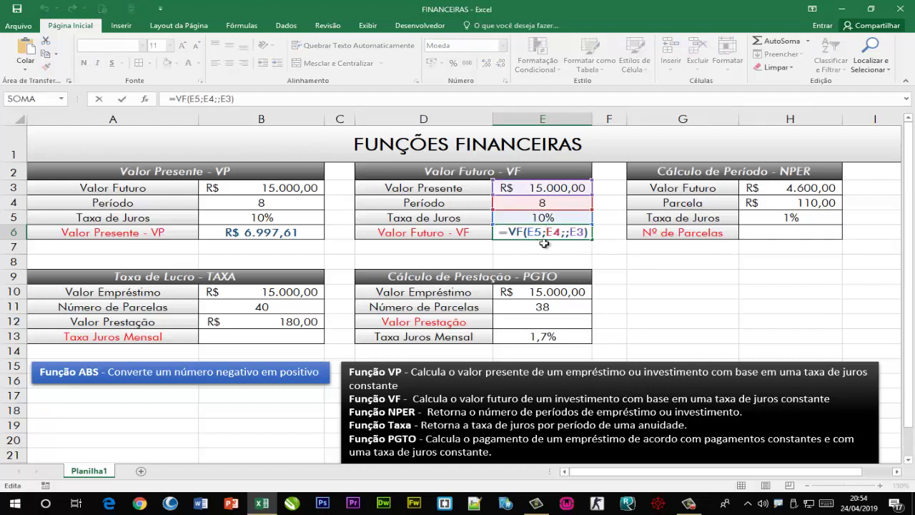
type("ABS(")
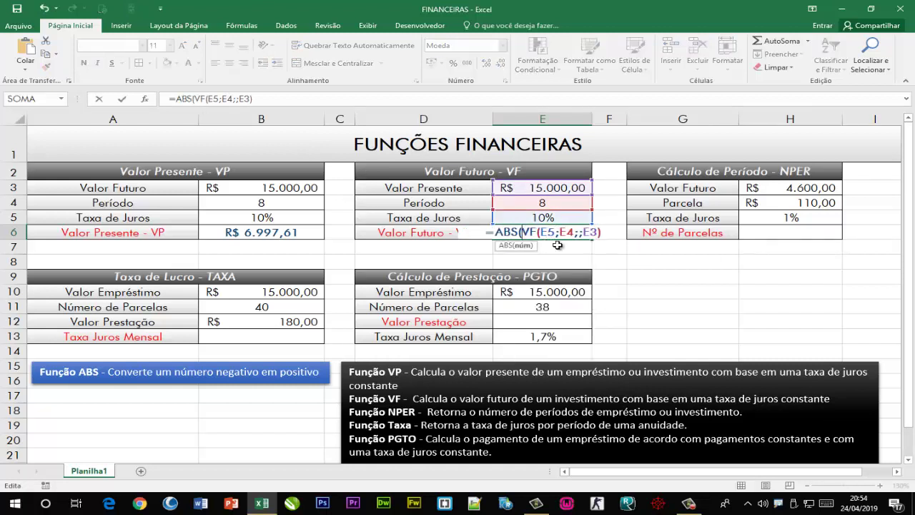
type(")")
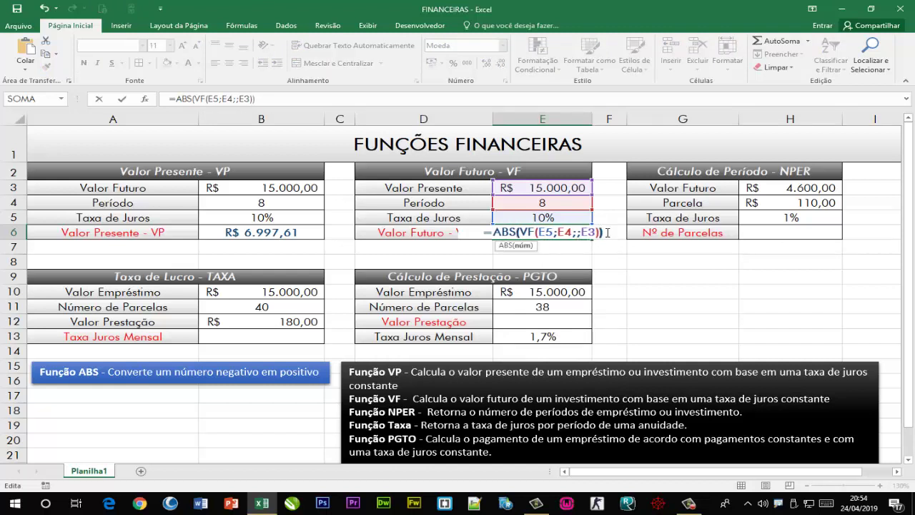
key("Return")
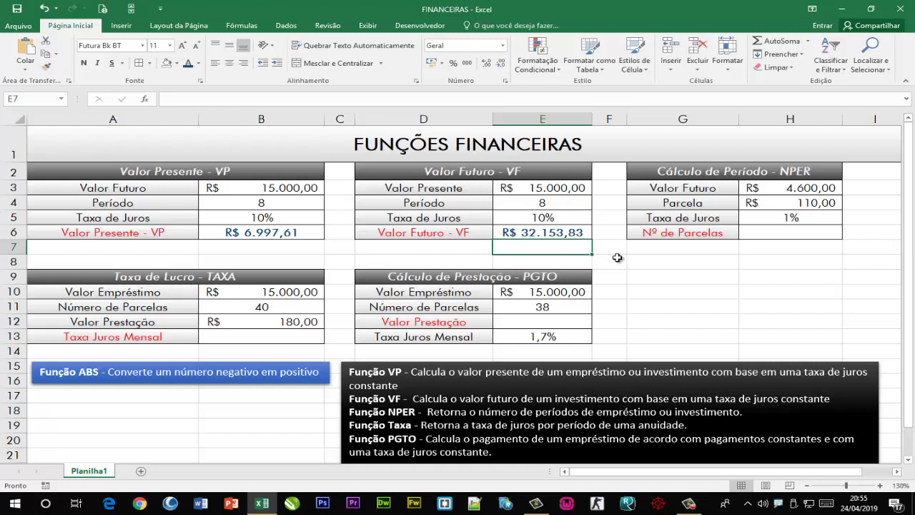
left_click(786, 234)
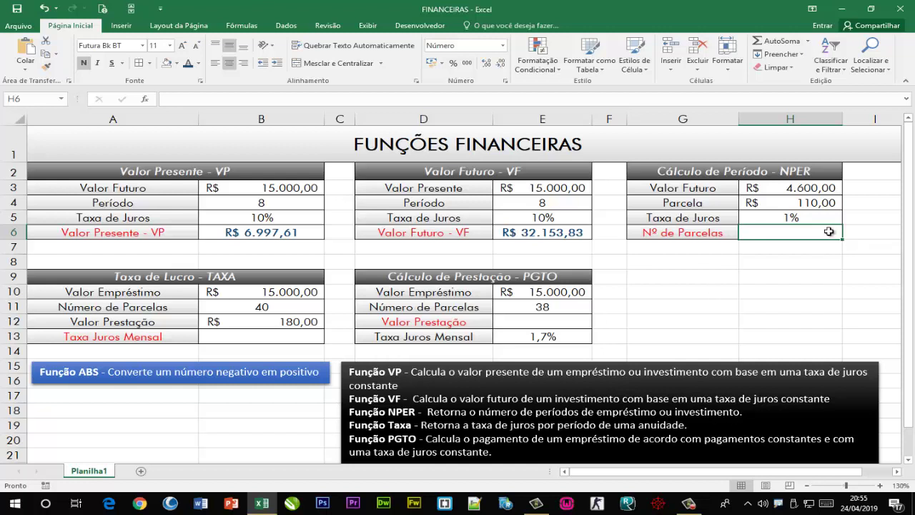
Step: Enter =NPER(H5;H4;;H3) in H6 using the 1% rate, R$ 110,00 and R$ 4.600,00, giving -54
type("=NPER")
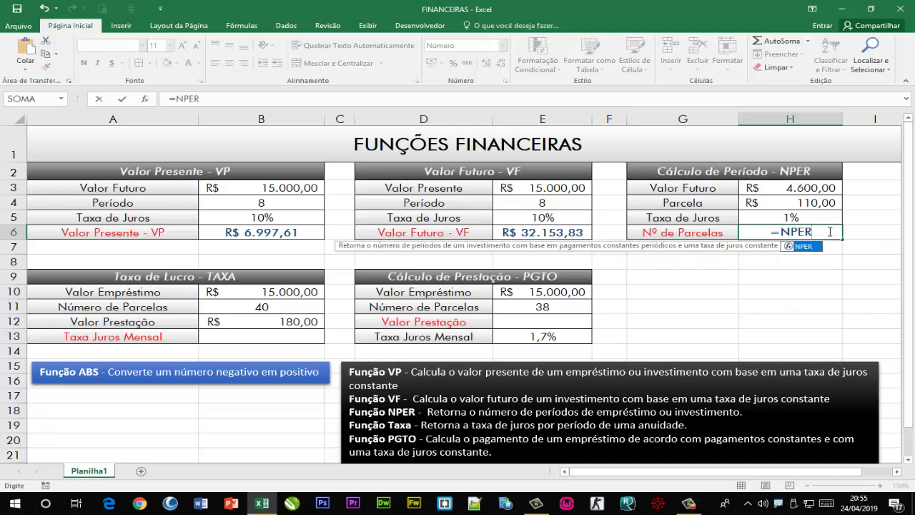
type("(")
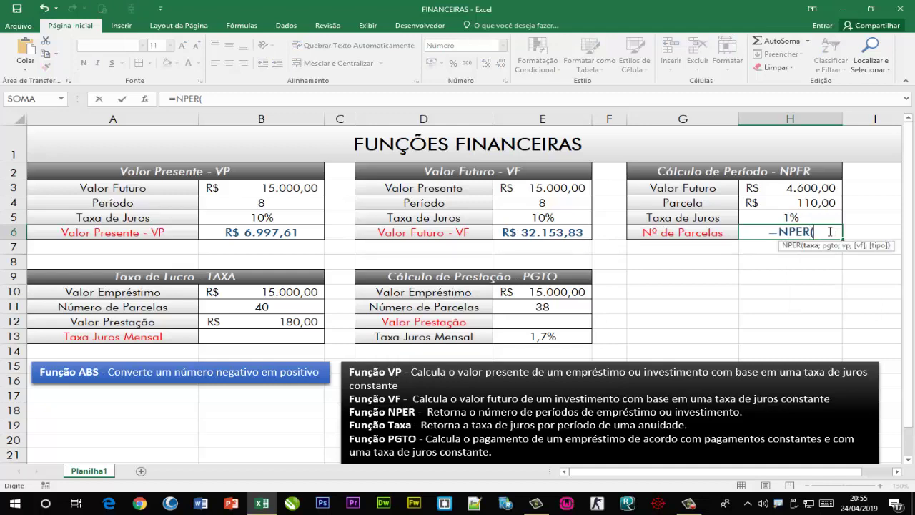
left_click(146, 99)
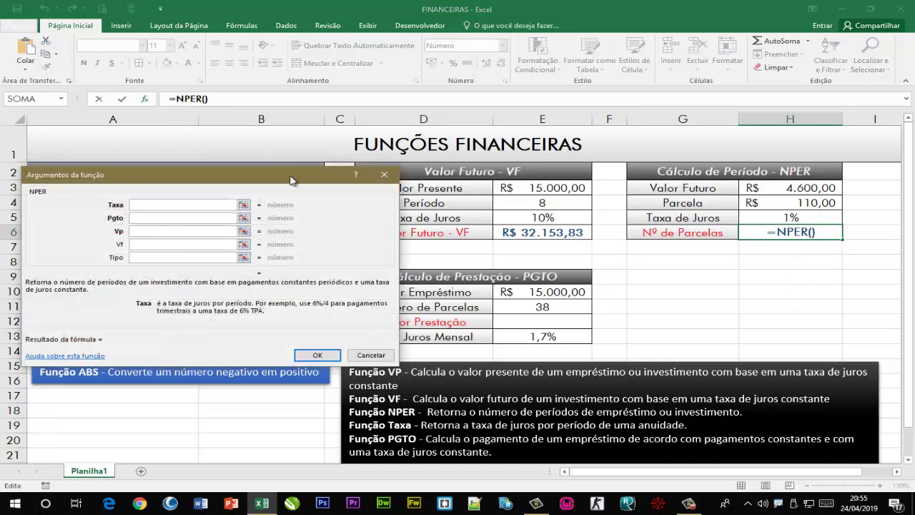
left_click_drag(291, 179, 504, 169)
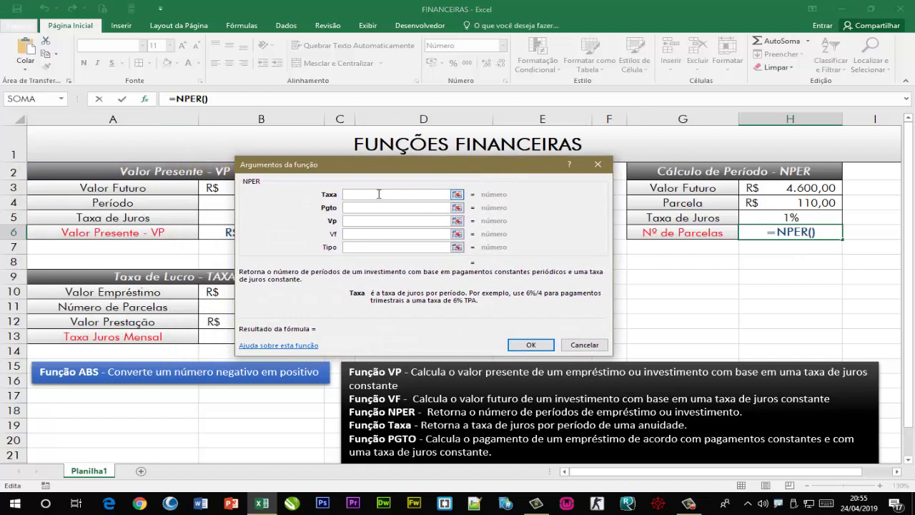
left_click(786, 219)
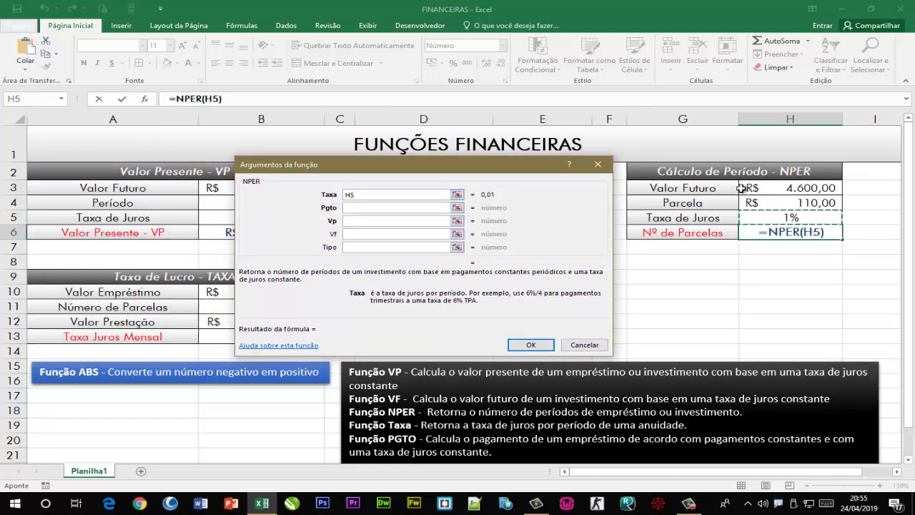
left_click(405, 206)
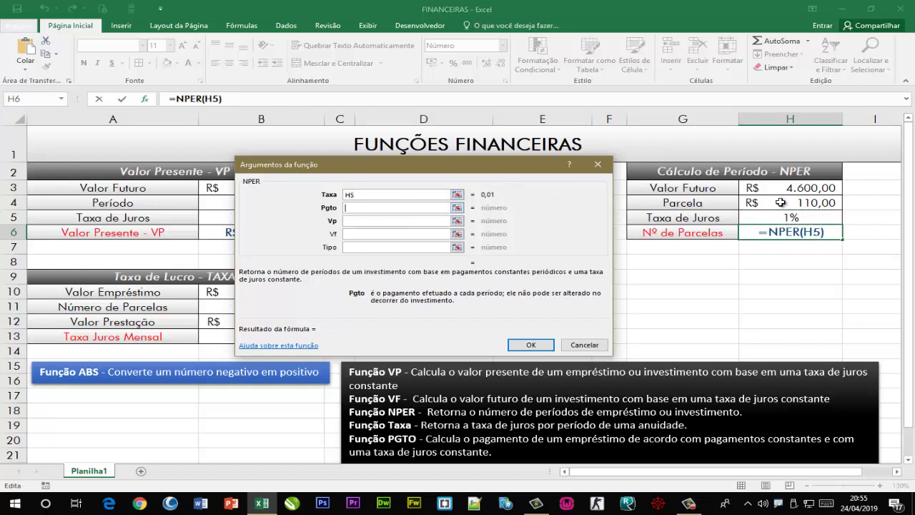
left_click(784, 203)
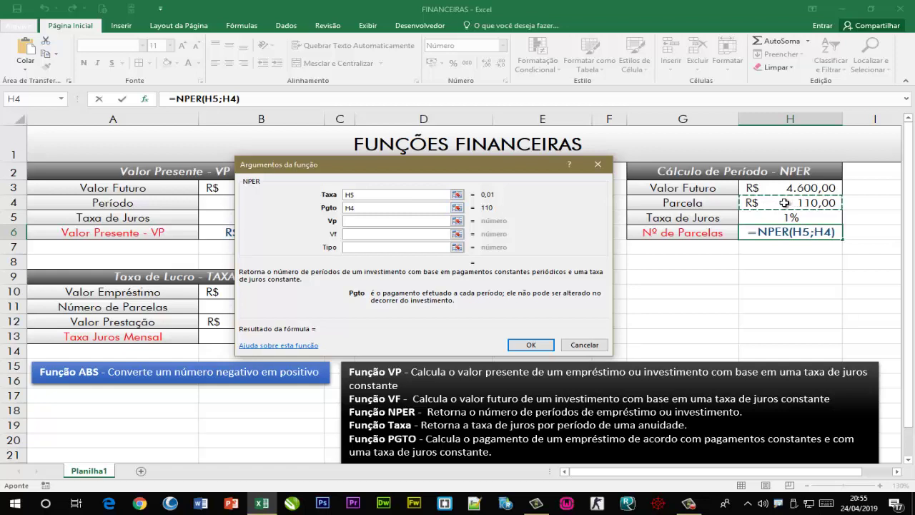
left_click(380, 234)
left_click(795, 186)
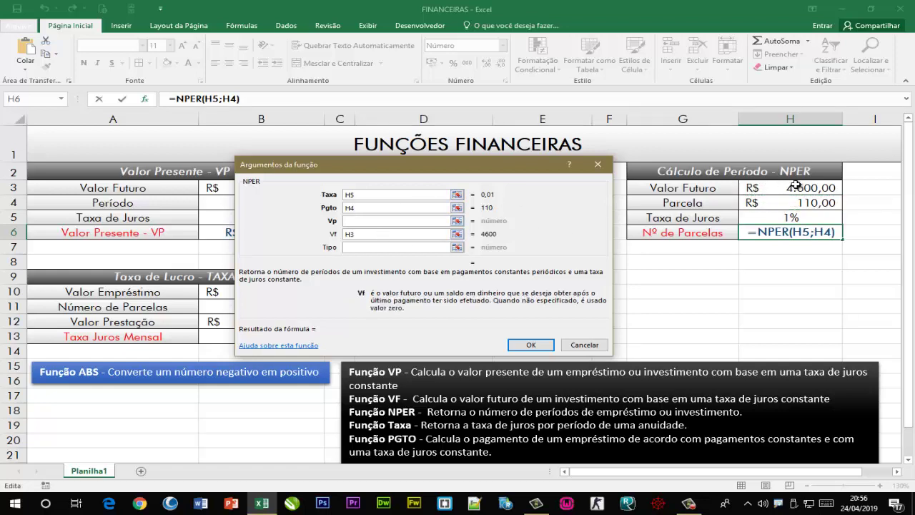
left_click(531, 344)
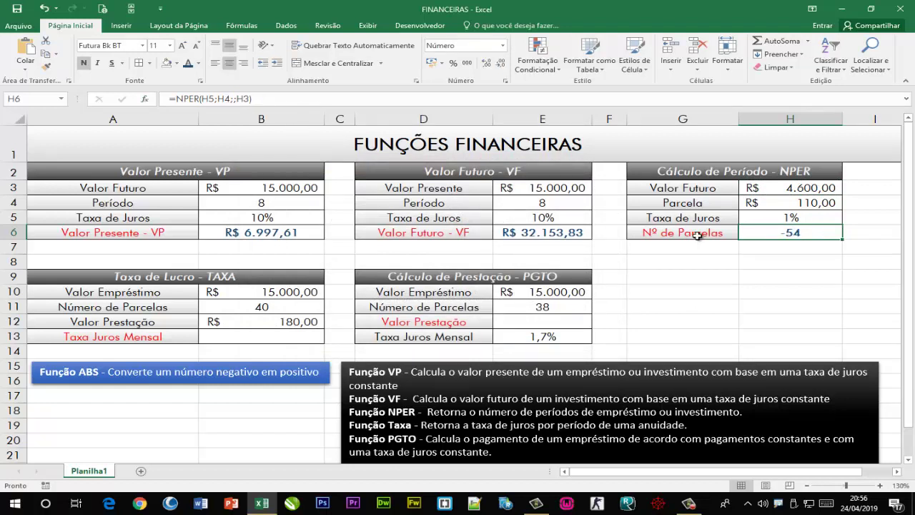
Step: Change H6 to =ABS(NPER(H5;H4;;H3)) so it shows 54 instalments
double_click(782, 233)
left_click(745, 233)
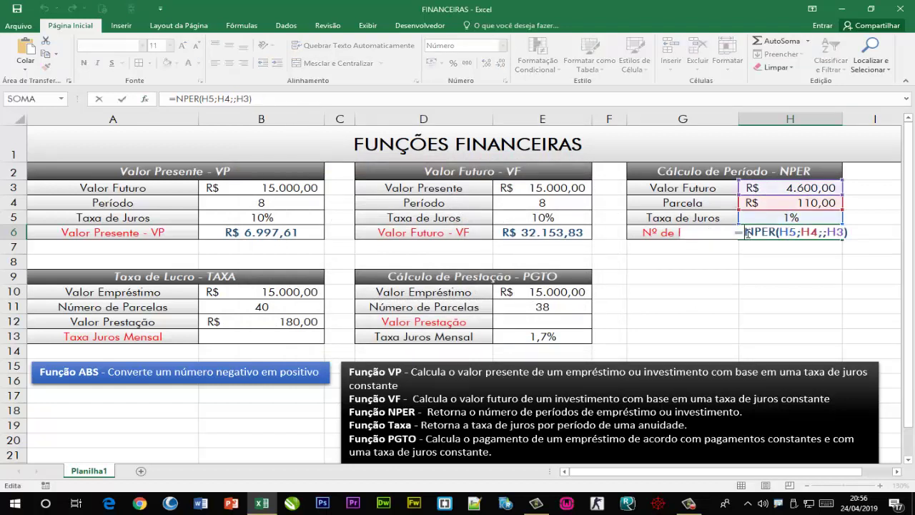
type("ABS")
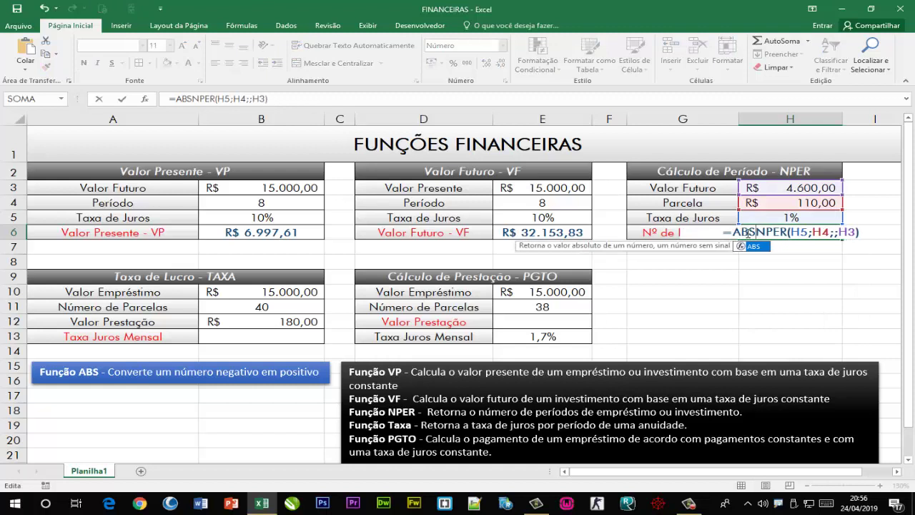
type("(")
left_click(872, 237)
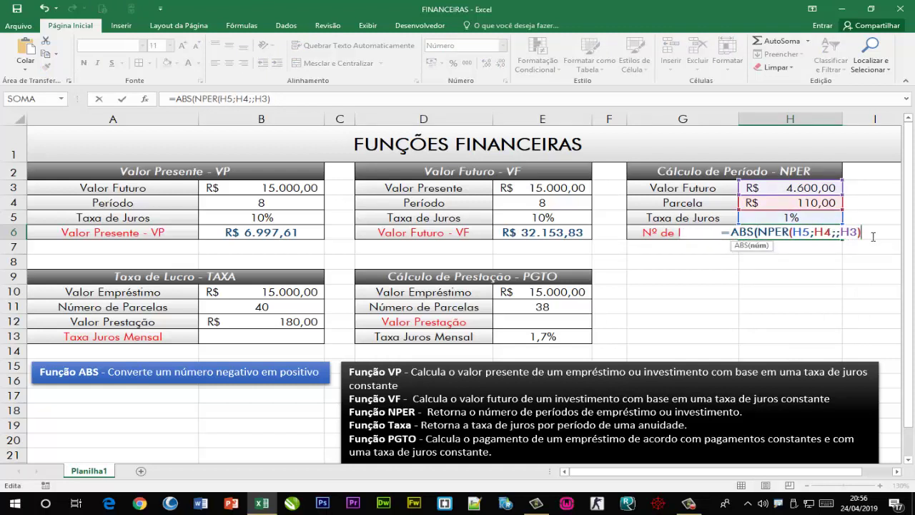
type(")")
key("Return")
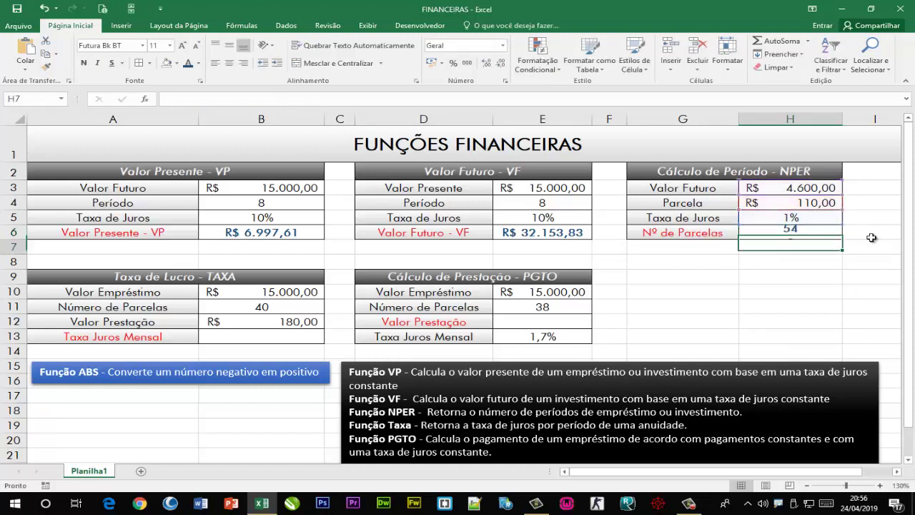
left_click(767, 233)
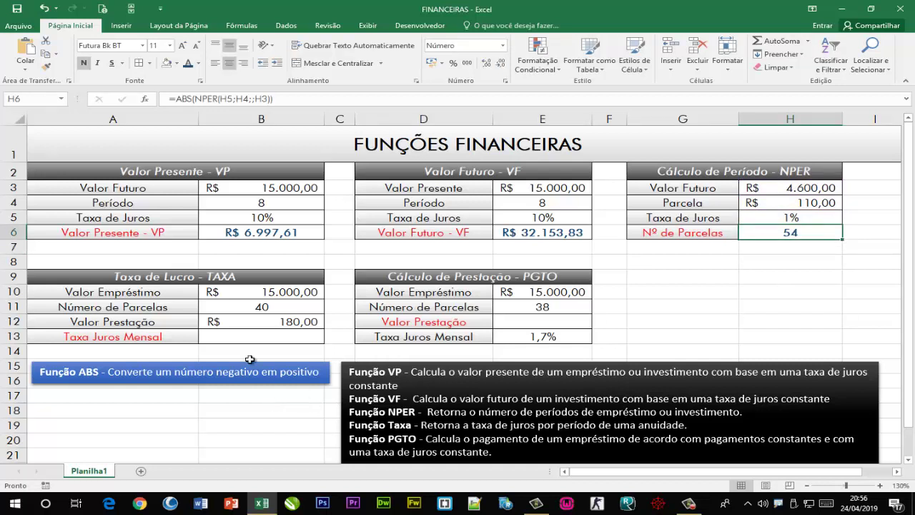
Step: Start =TAXA( in B13 and bring up its arguments dialog away from the table
left_click(257, 336)
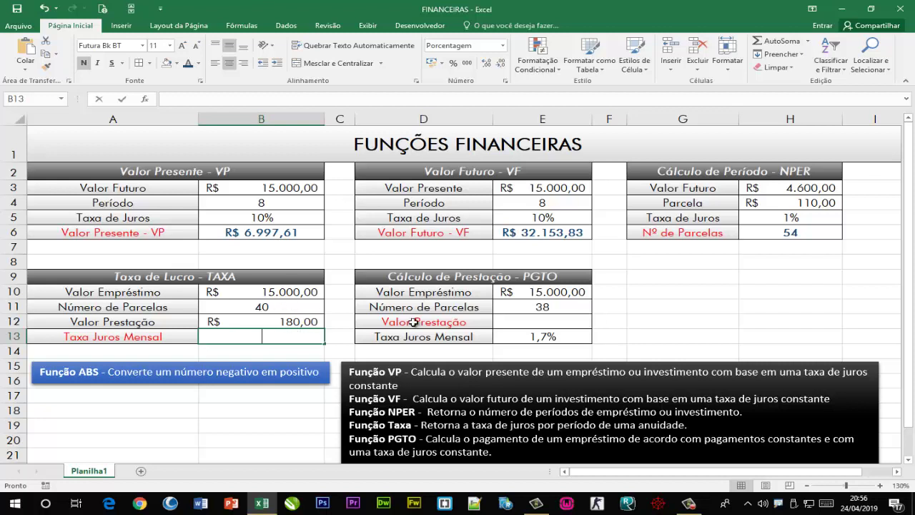
type("=TAXA")
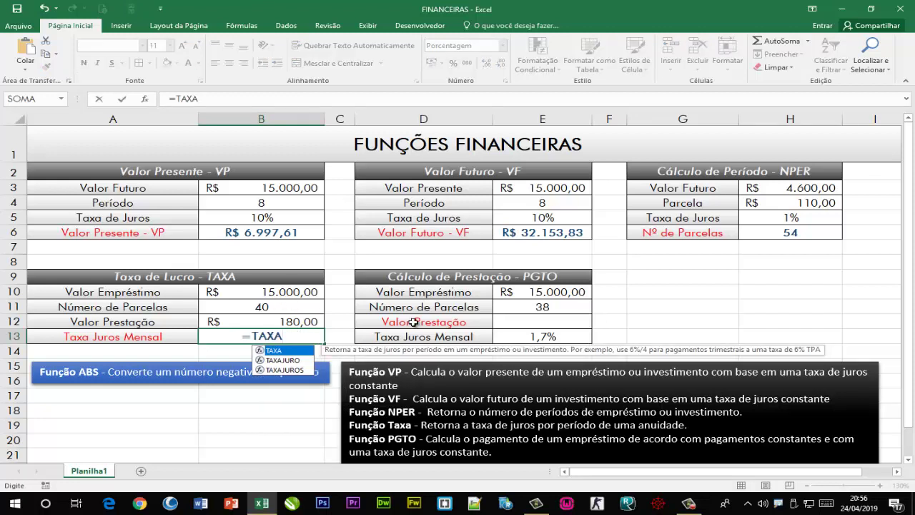
type("(")
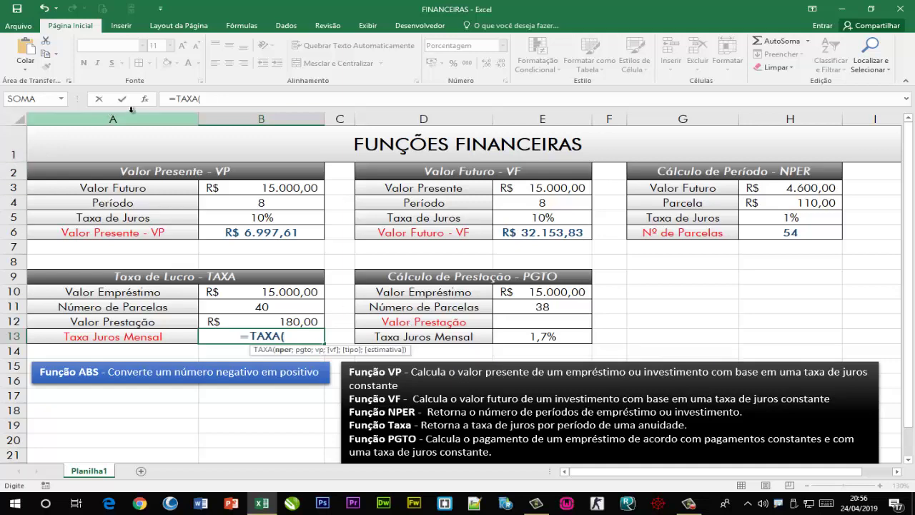
left_click(144, 99)
left_click_drag(332, 164, 197, 77)
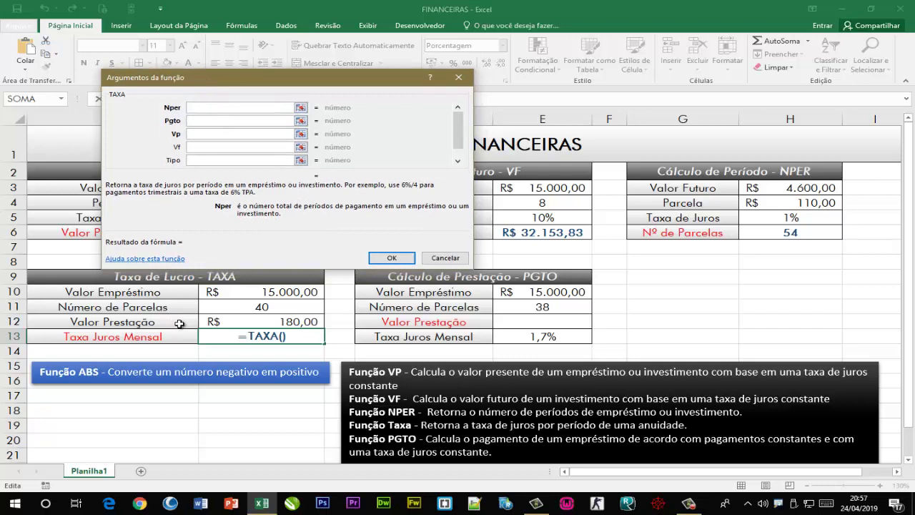
Step: Set Nper B11, Pgto -B12 and Vf B10, giving a 3% monthly rate
left_click(273, 305)
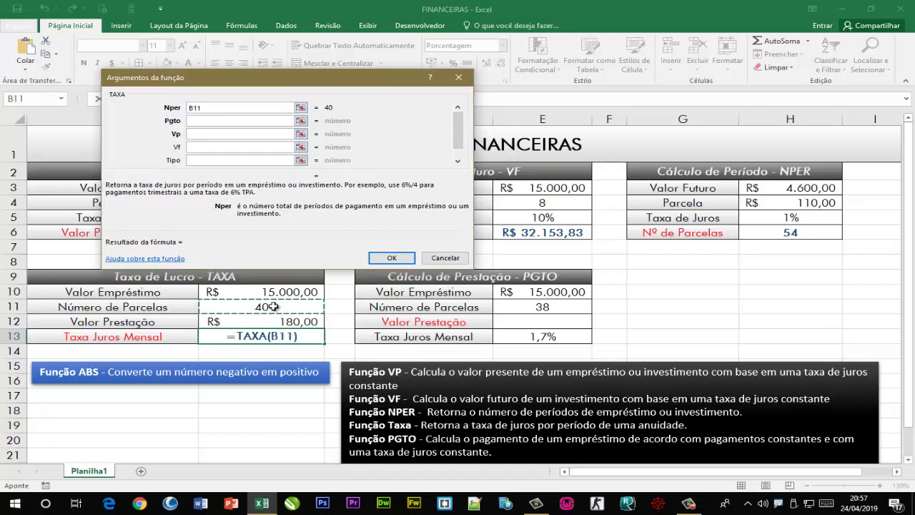
left_click(209, 121)
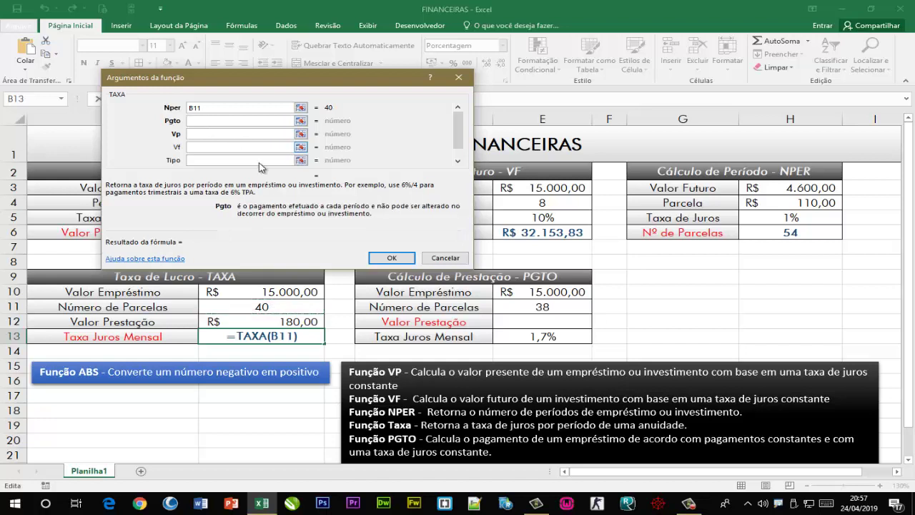
left_click(270, 323)
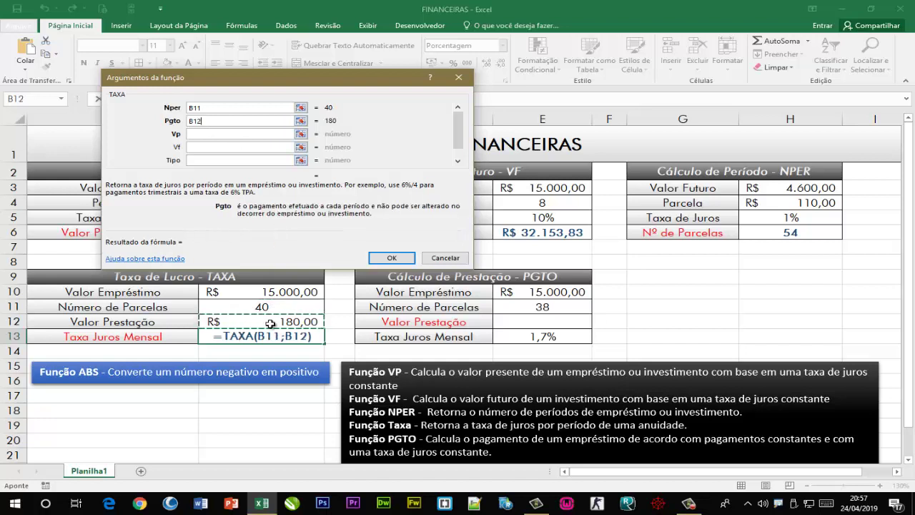
left_click(213, 147)
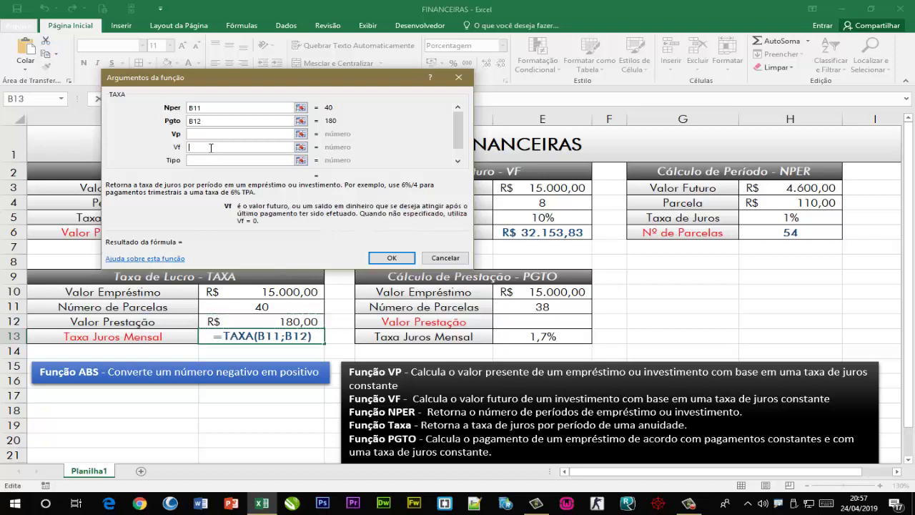
left_click(282, 297)
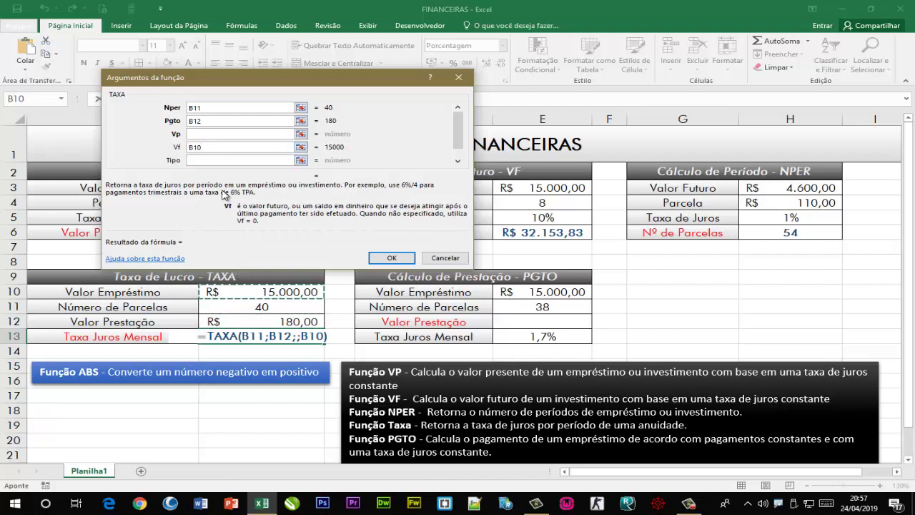
left_click(193, 122)
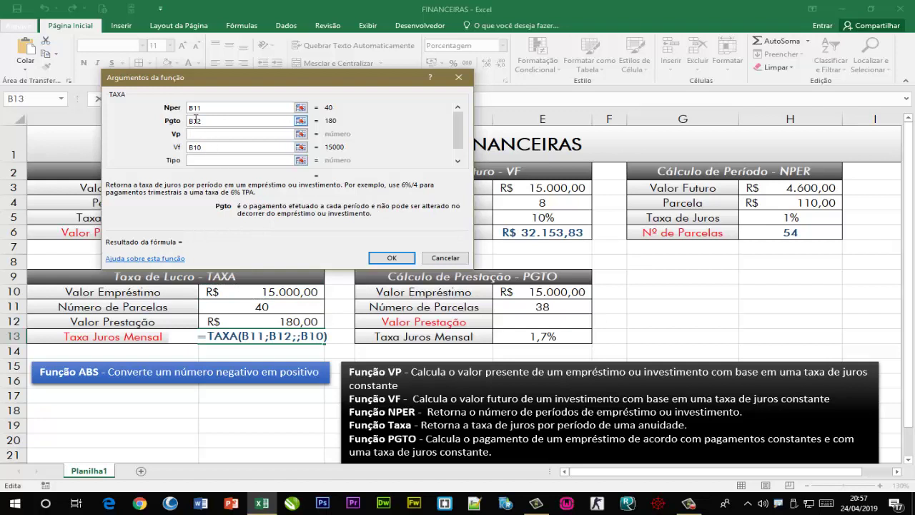
left_click(189, 122)
type("-")
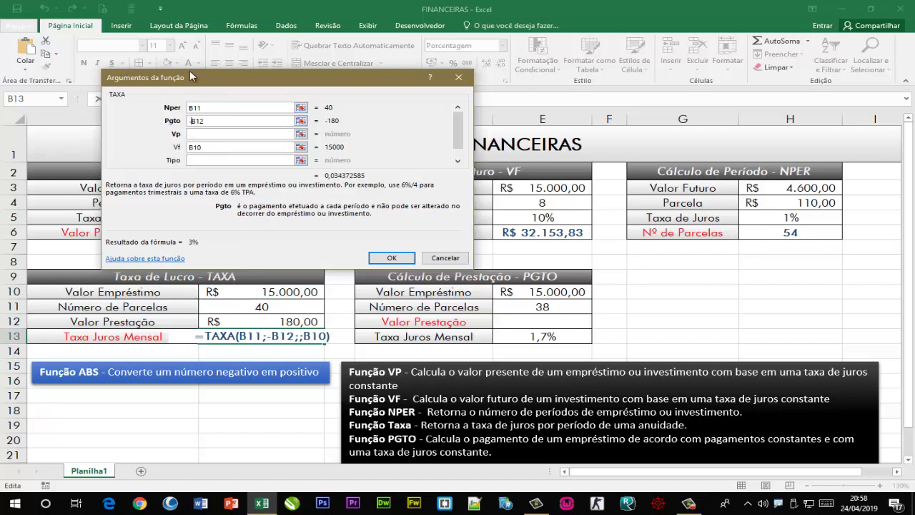
left_click(386, 256)
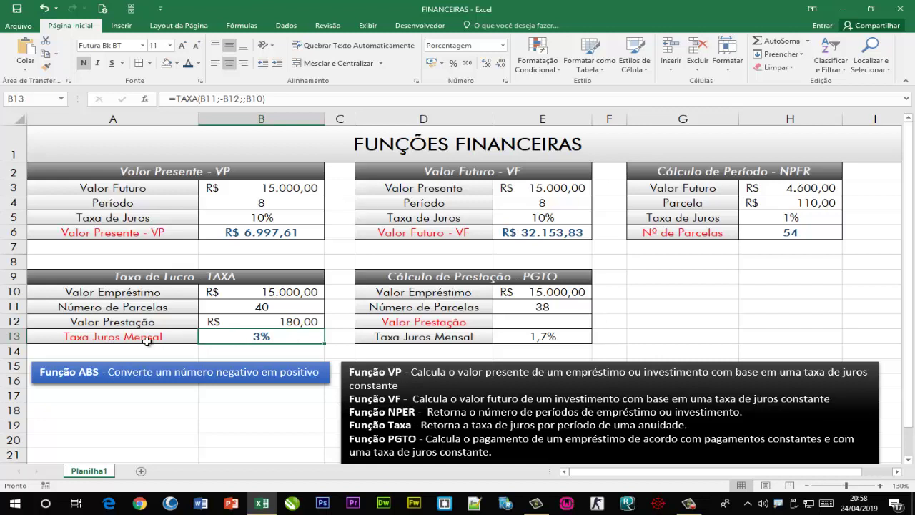
Step: Check the PGTO rate in E13 and instalments in E11, then return to Valor Prestação E12
left_click(572, 326)
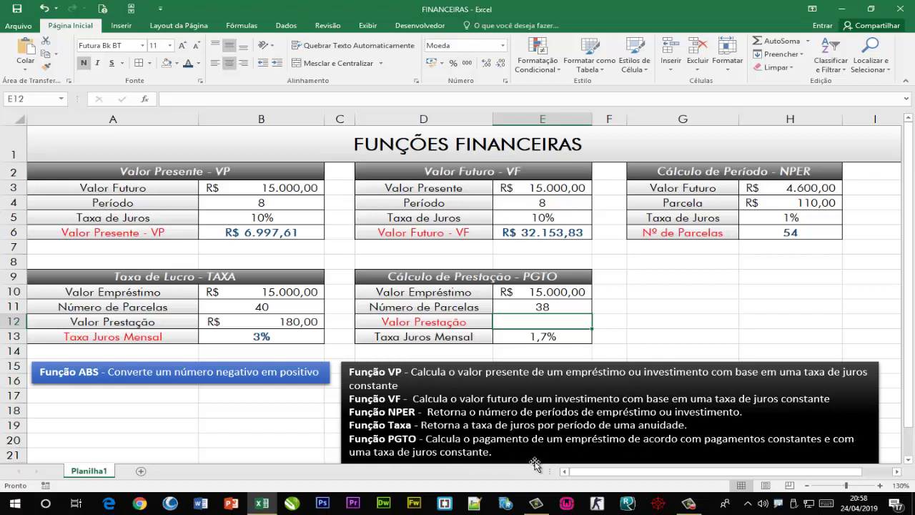
left_click(541, 339)
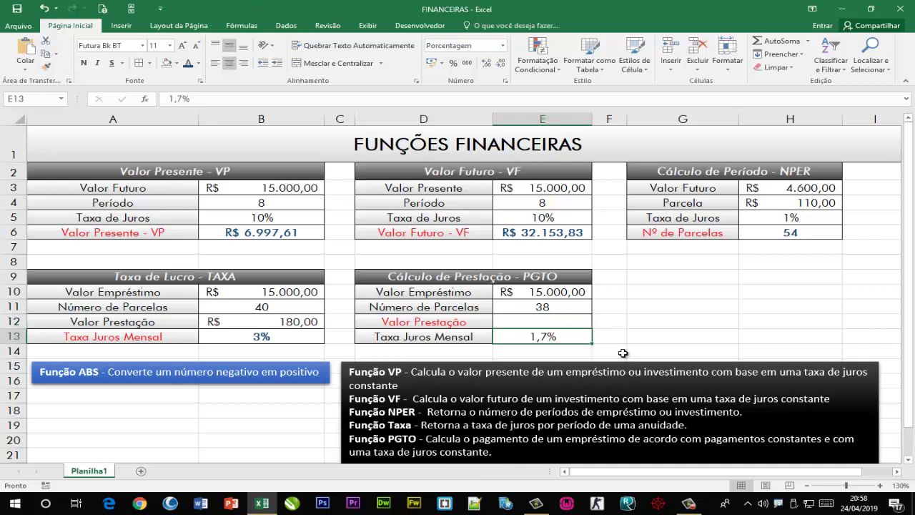
left_click(527, 308)
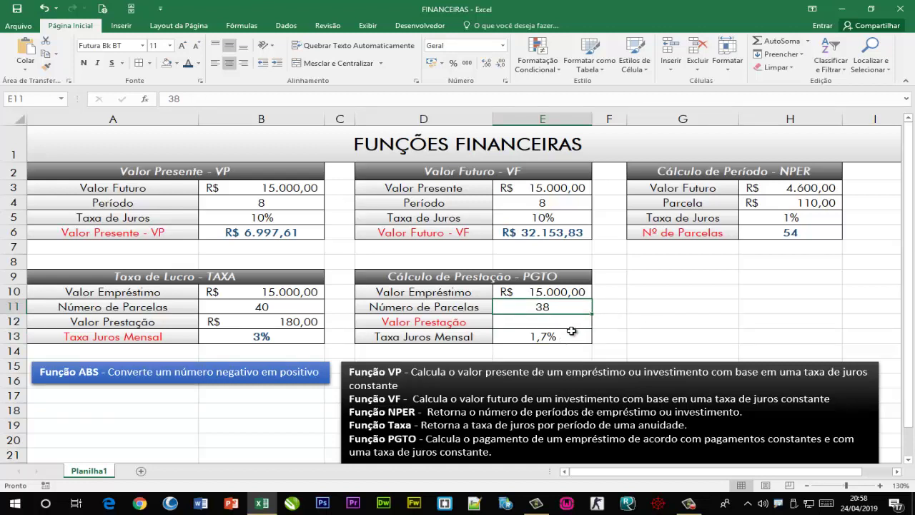
left_click(554, 322)
Step: Enter =PGTO(E13;E11;E10) in E12 with rate E13, periods E11 and present value E10, giving -R$ 539,10
type("=")
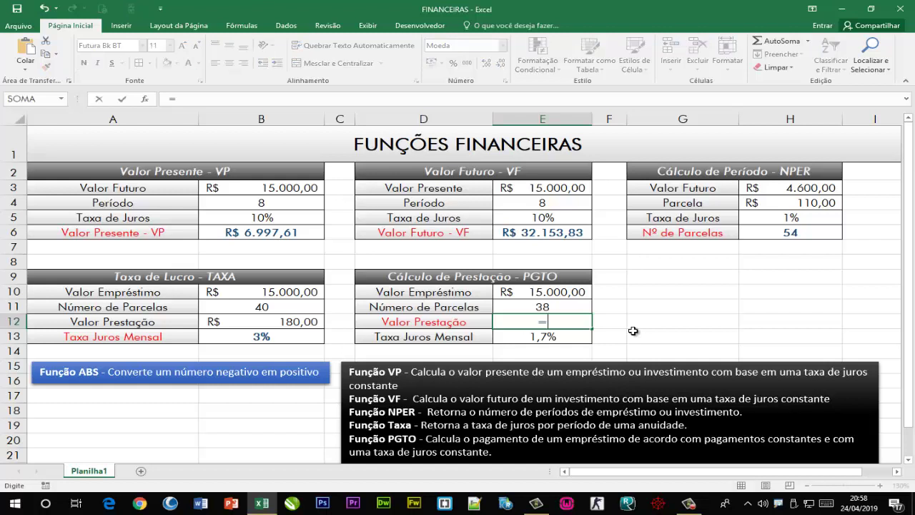
type("P")
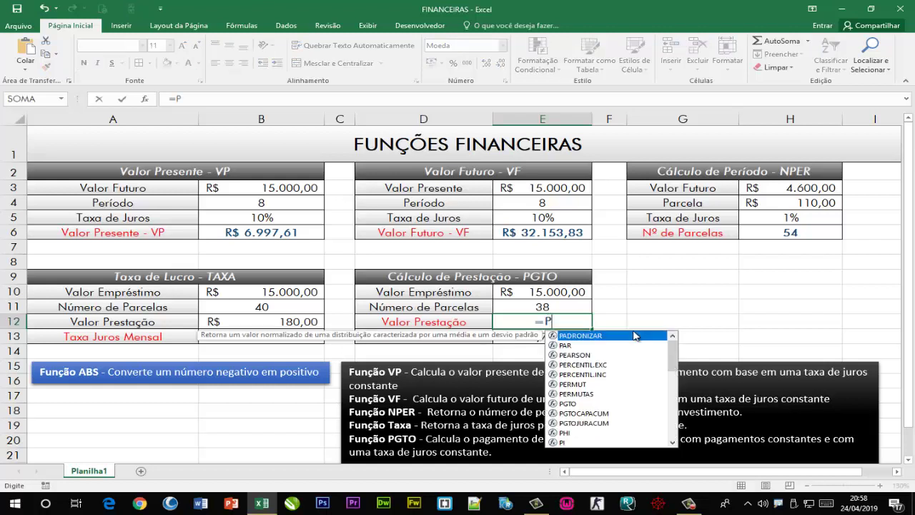
type("GTOP(")
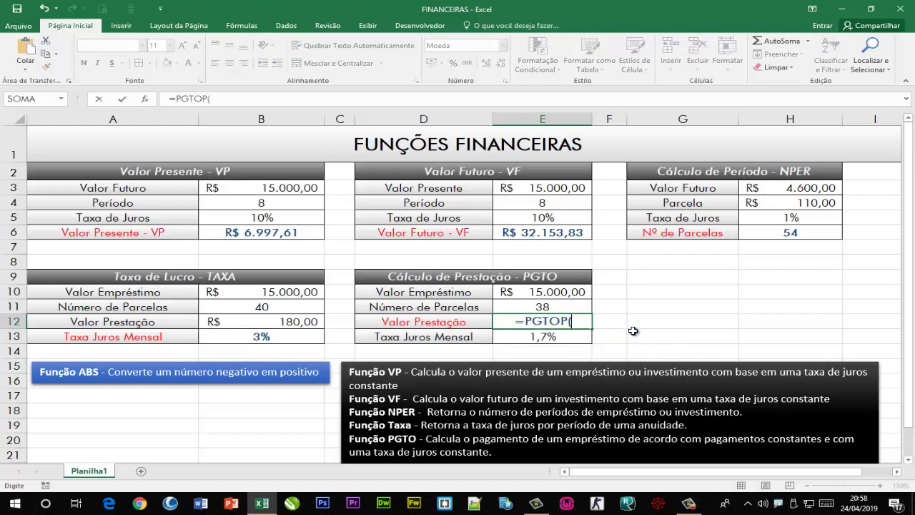
key("BackSpace")
key("BackSpace")
key("BackSpace")
key("BackSpace")
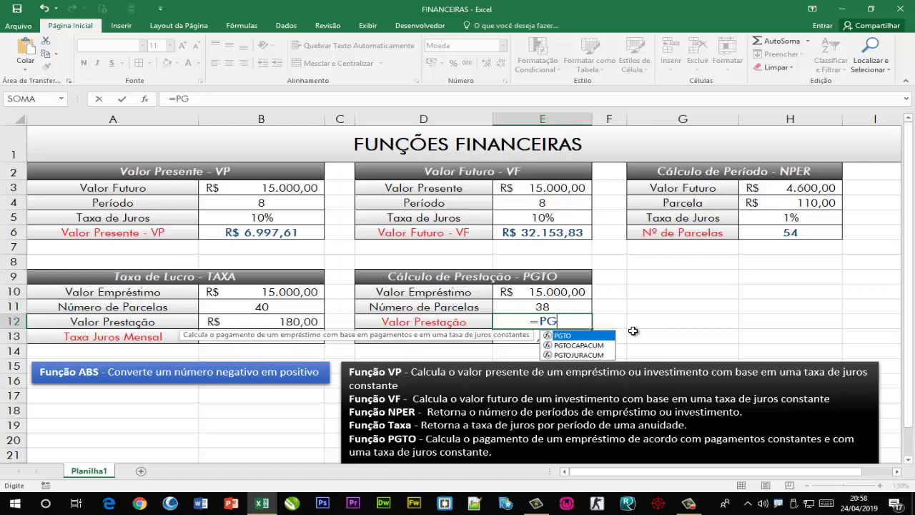
type("TO(")
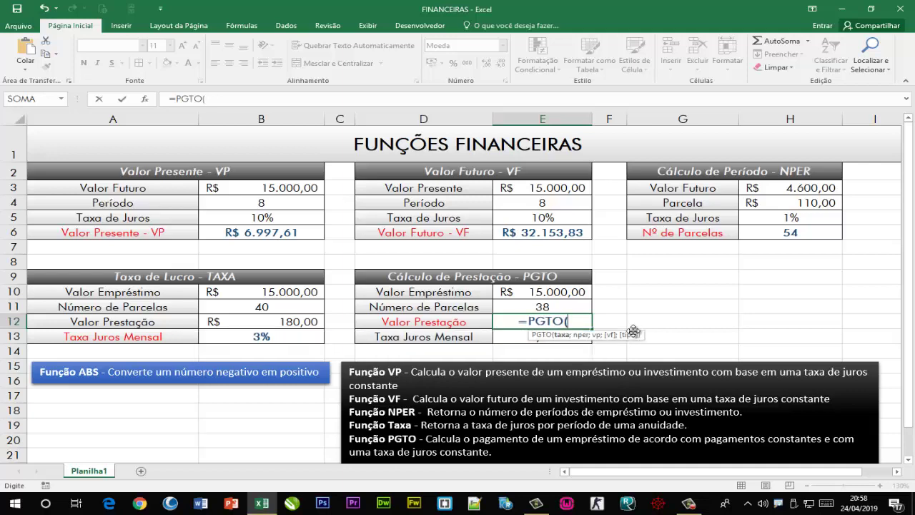
left_click(144, 99)
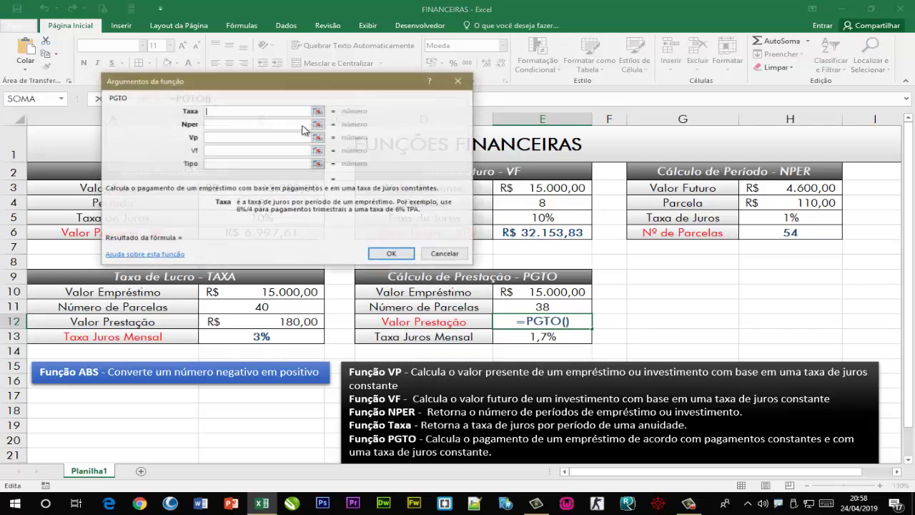
left_click_drag(335, 85, 481, 84)
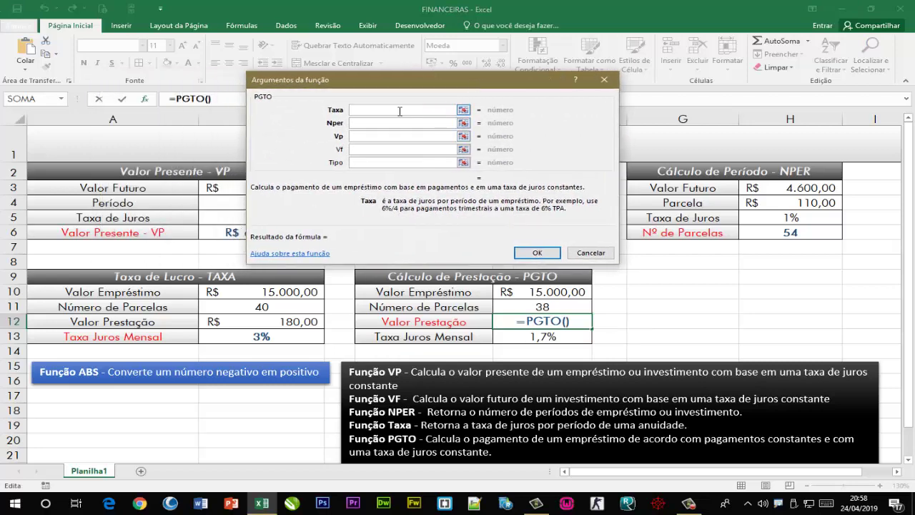
left_click(544, 337)
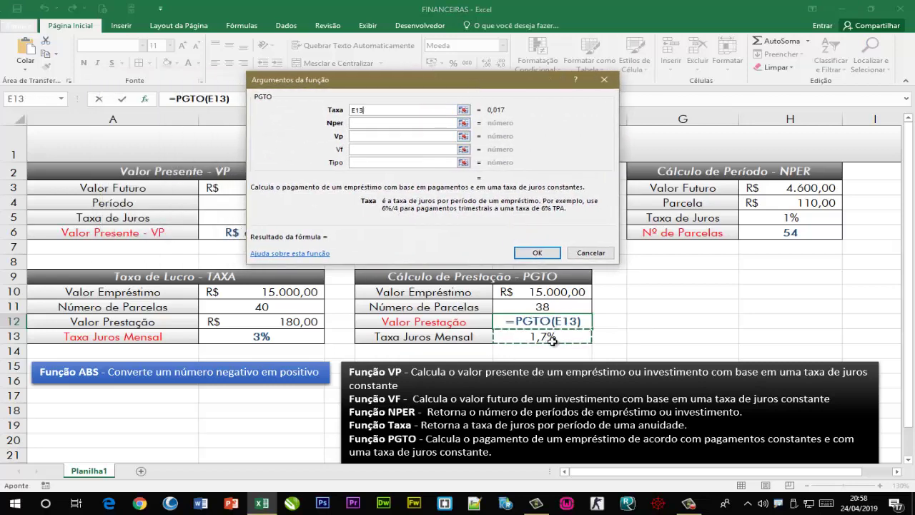
left_click(379, 122)
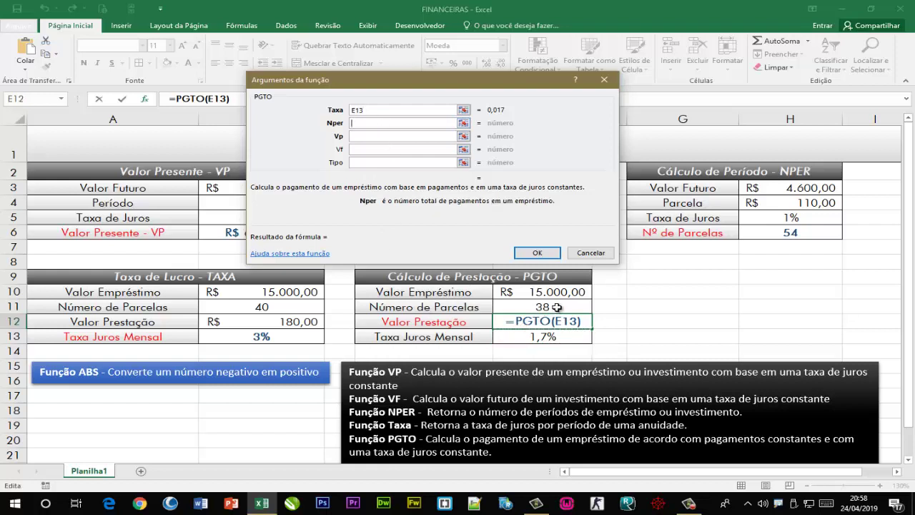
left_click(557, 306)
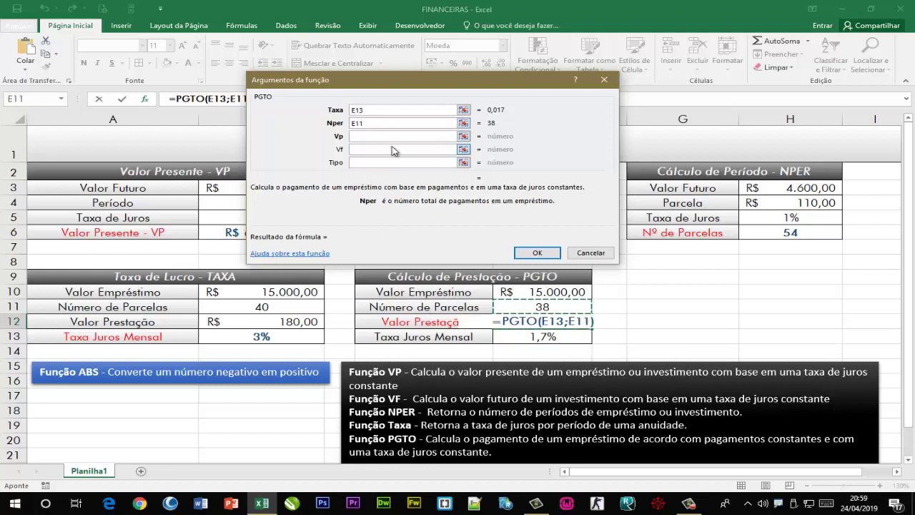
left_click(354, 136)
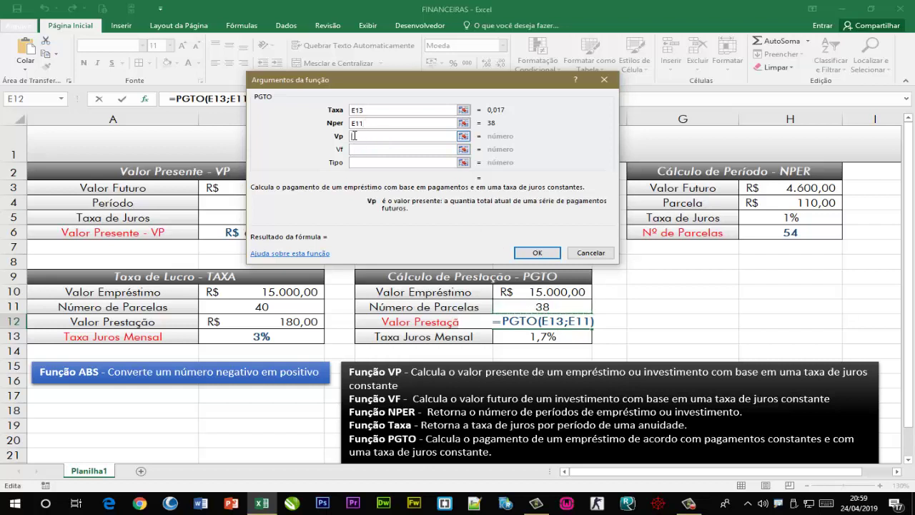
left_click(555, 292)
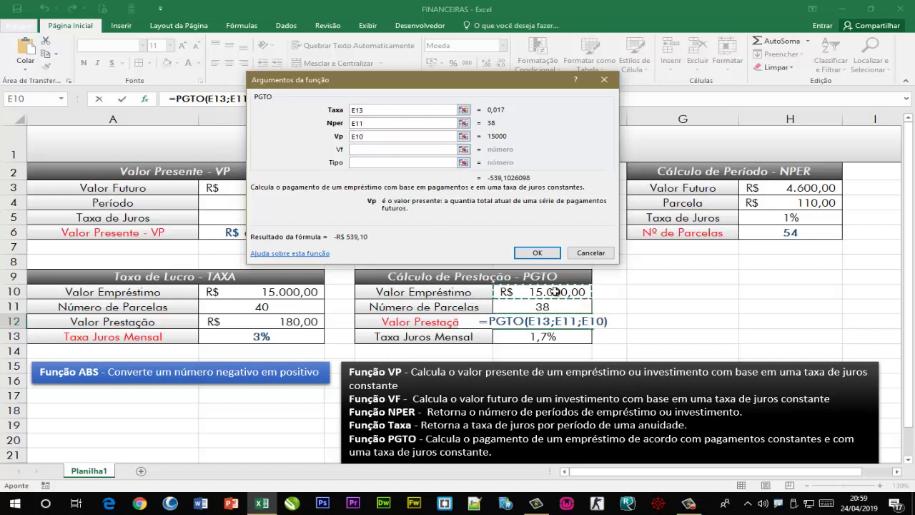
left_click(536, 253)
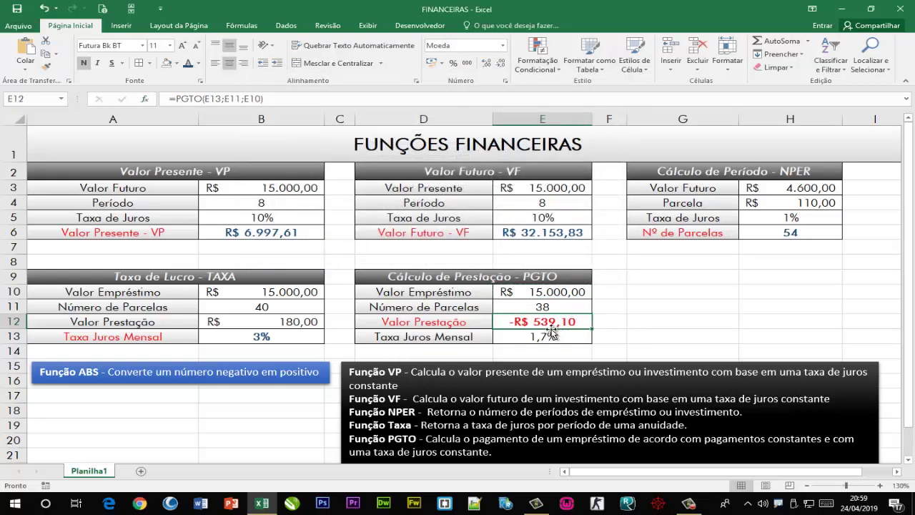
Step: Change E12 to =ABS(PGTO(E13;E11;E10)) so it shows R$ 539,10, then check the formula
double_click(533, 322)
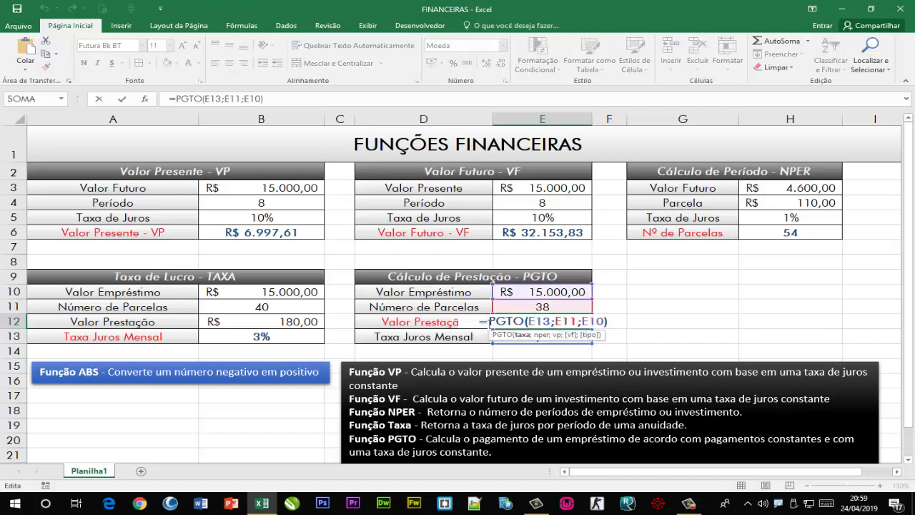
type("ABS")
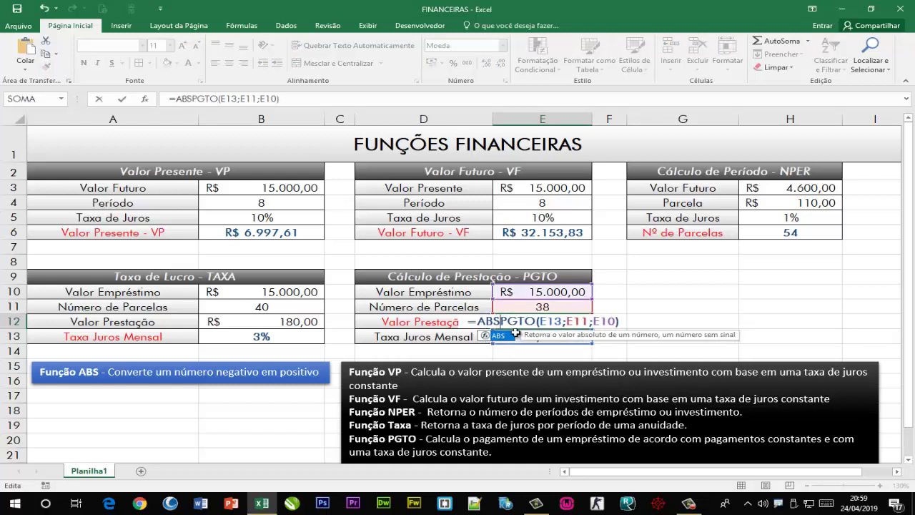
type("(")
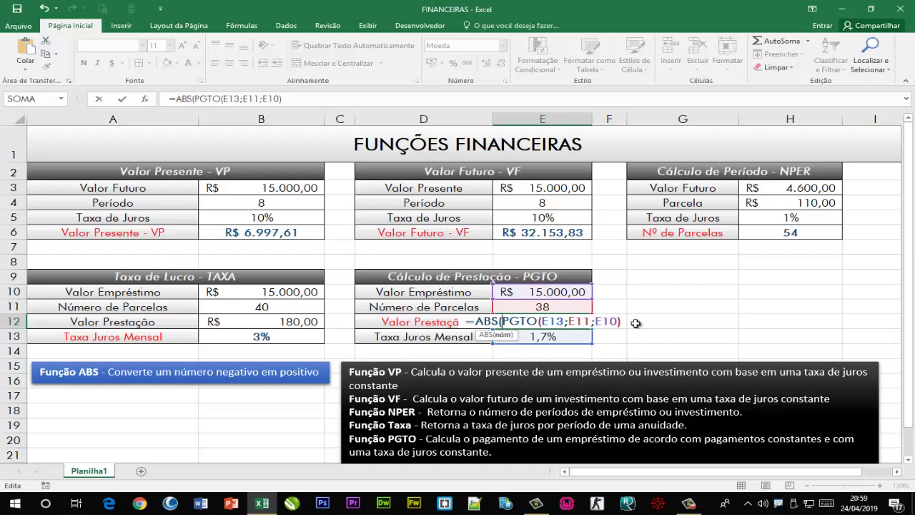
type(")")
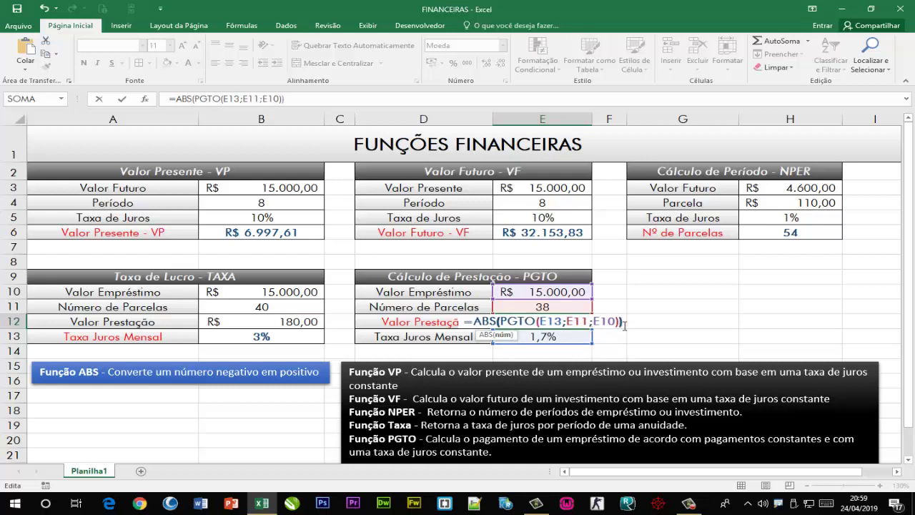
key("Return")
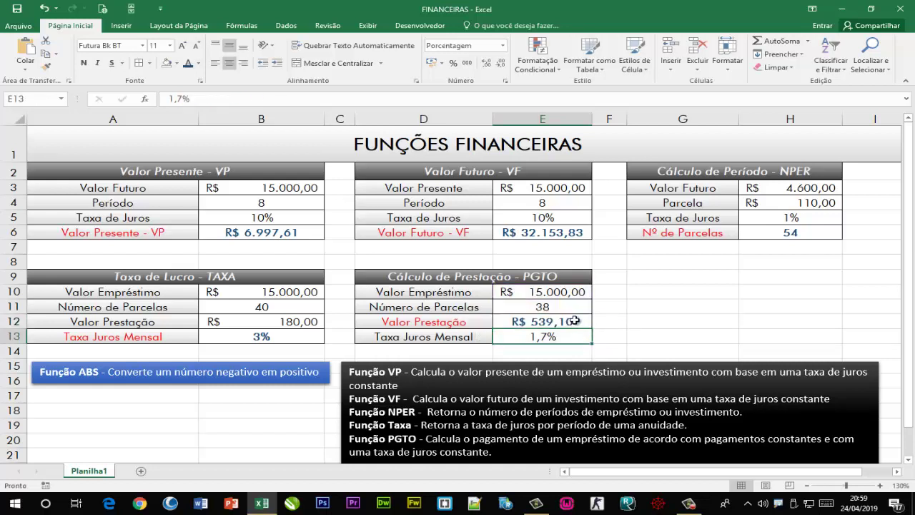
left_click(596, 323)
left_click(568, 323)
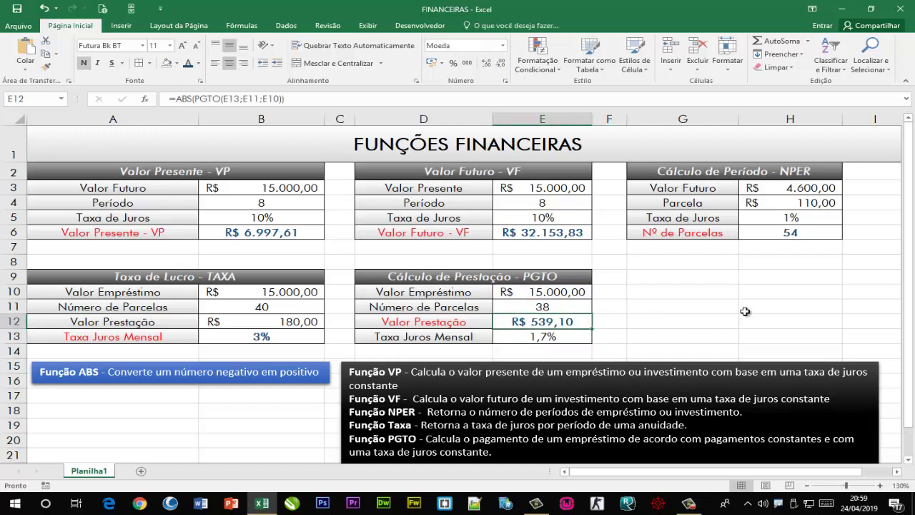